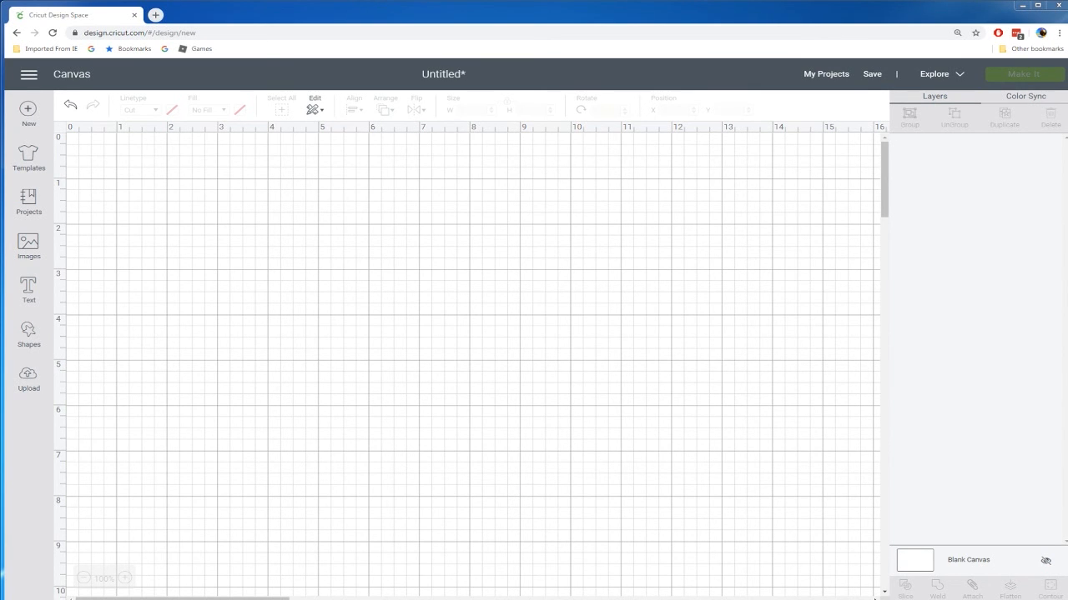
# Insert a circle, enlarge it to about 6.2 inches across, and place it near the middle of the canvas
pyautogui.click(30, 334)
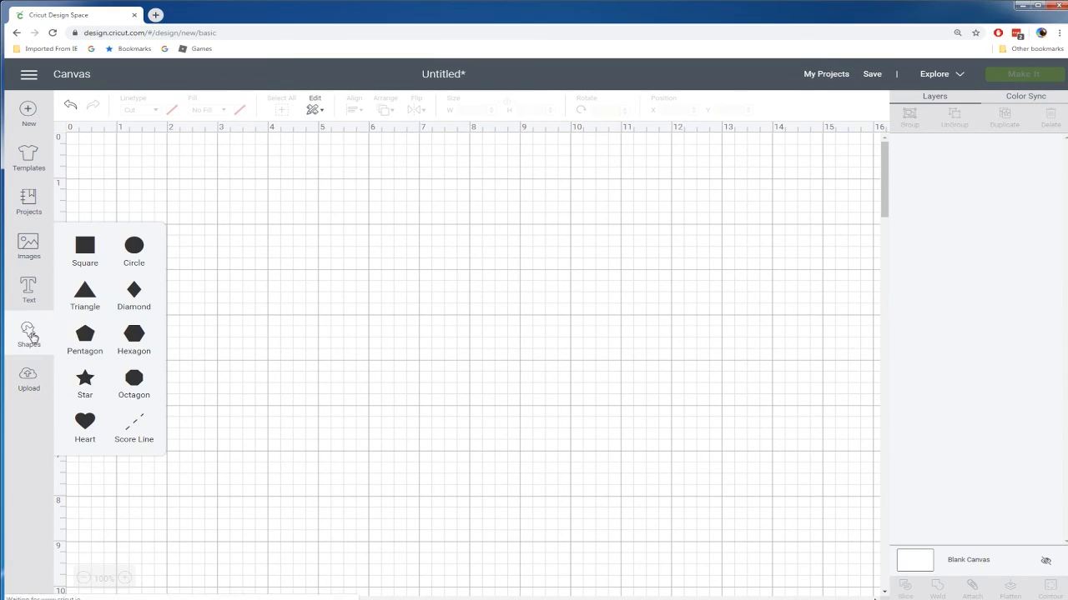
pyautogui.click(131, 246)
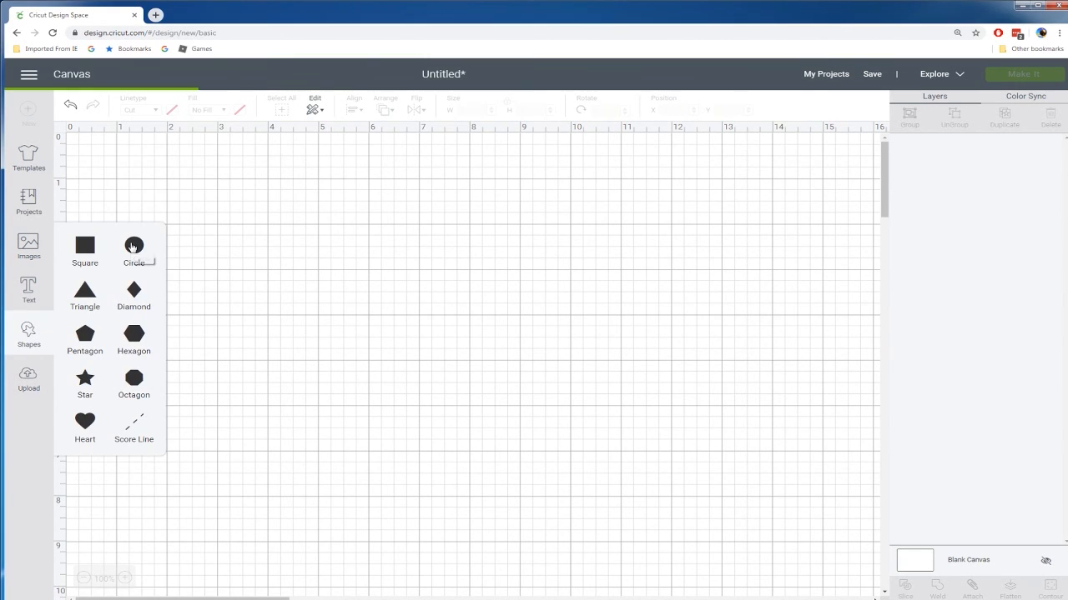
pyautogui.moveTo(283, 293); pyautogui.dragTo(457, 340)
pyautogui.moveTo(508, 422); pyautogui.dragTo(664, 561)
pyautogui.moveTo(550, 445); pyautogui.dragTo(494, 412)
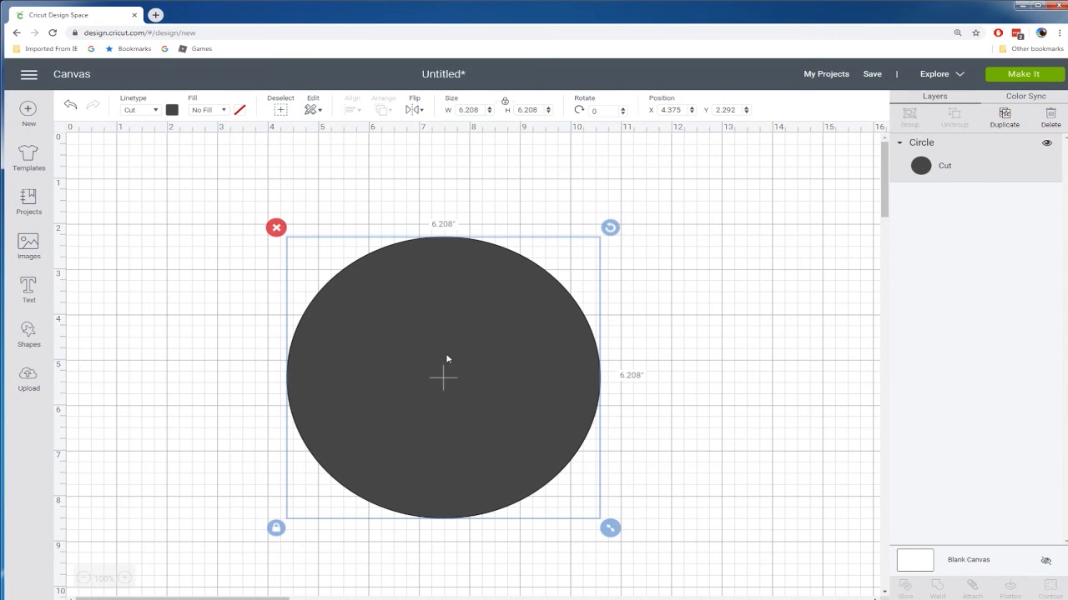
# Duplicate the circle, move the copy up to overlap the original, and align both centred horizontally
pyautogui.hotkey('ctrl', 'd')
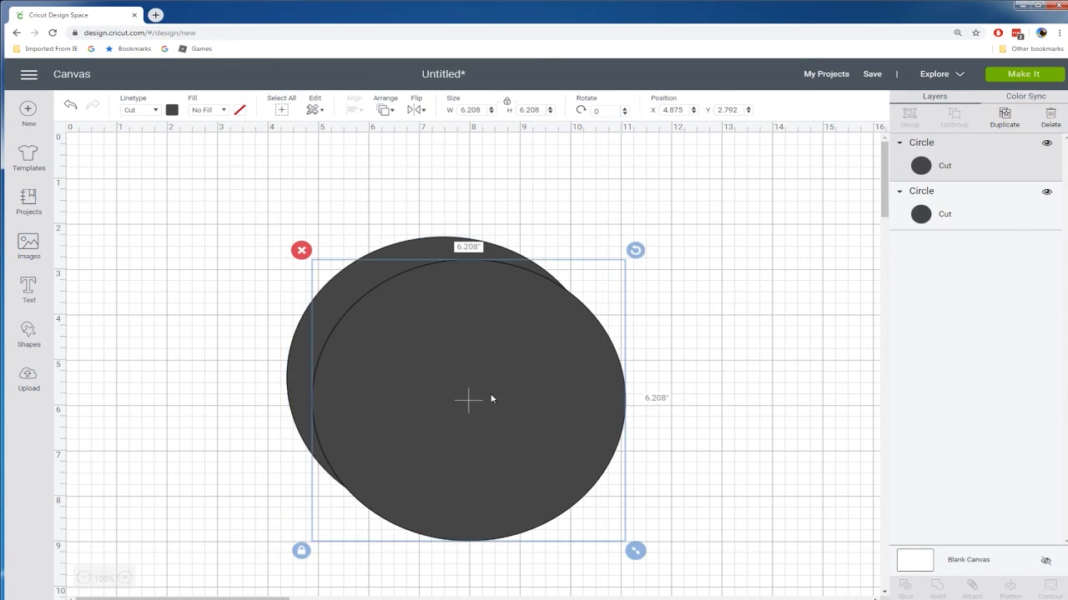
pyautogui.moveTo(412, 393); pyautogui.dragTo(399, 294)
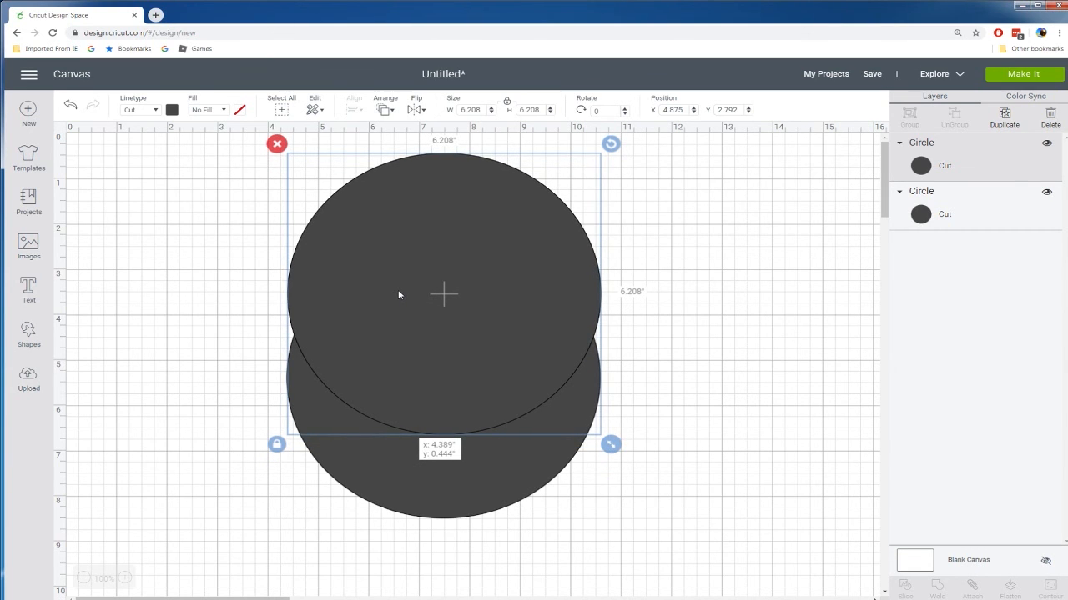
pyautogui.moveTo(398, 295); pyautogui.dragTo(395, 290)
pyautogui.moveTo(167, 200); pyautogui.dragTo(639, 575)
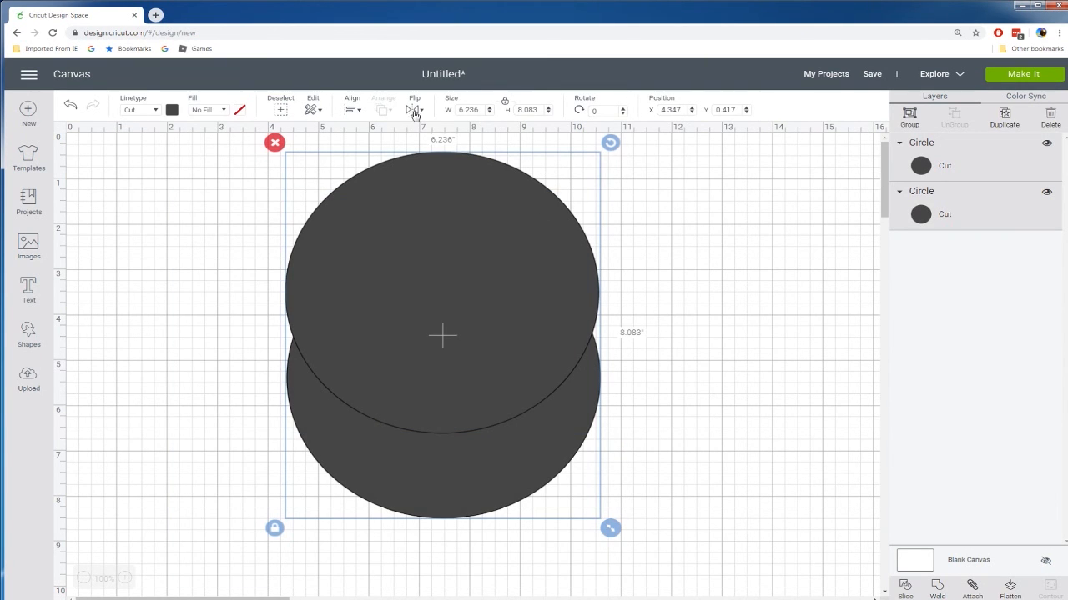
pyautogui.click(352, 110)
pyautogui.click(398, 167)
# Slice the overlapping circles, pull the upper crescent away, and delete both lens-shaped middle pieces so only the two crescents remain
pyautogui.rightClick(461, 406)
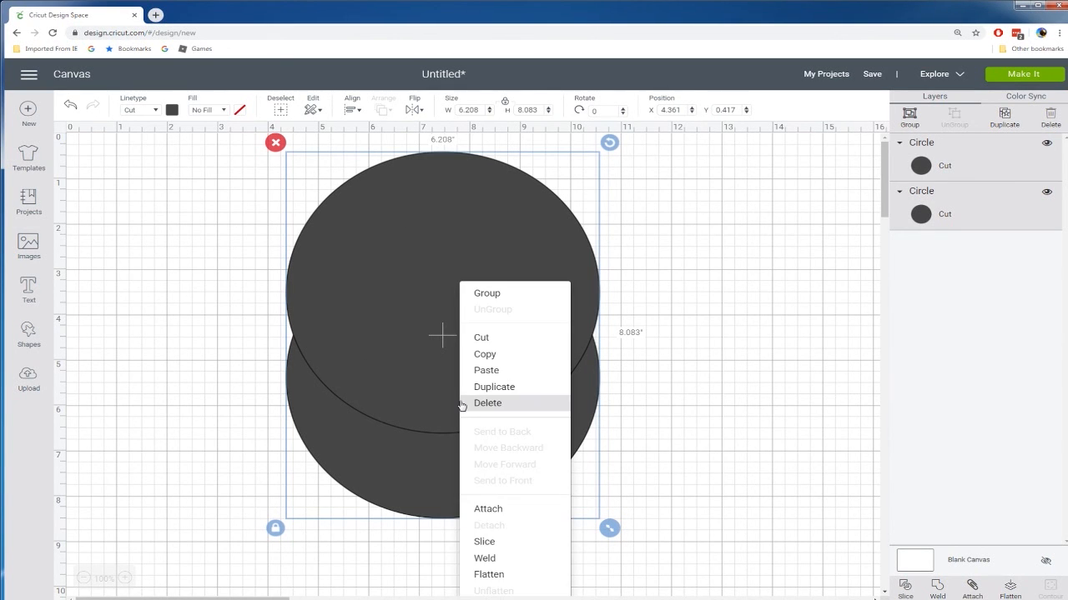
pyautogui.click(487, 543)
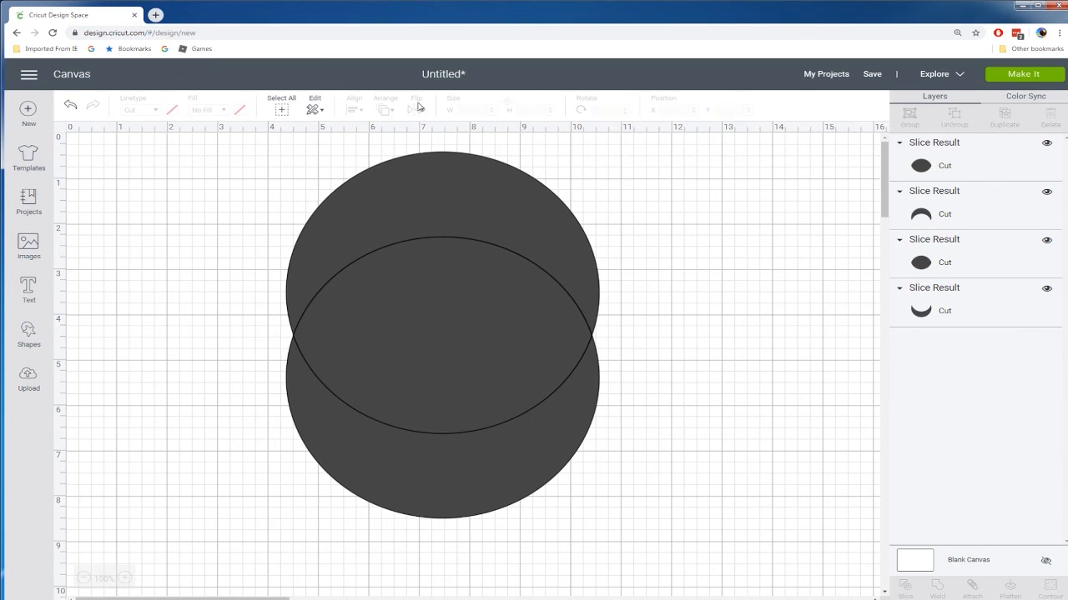
pyautogui.moveTo(401, 192); pyautogui.dragTo(201, 180)
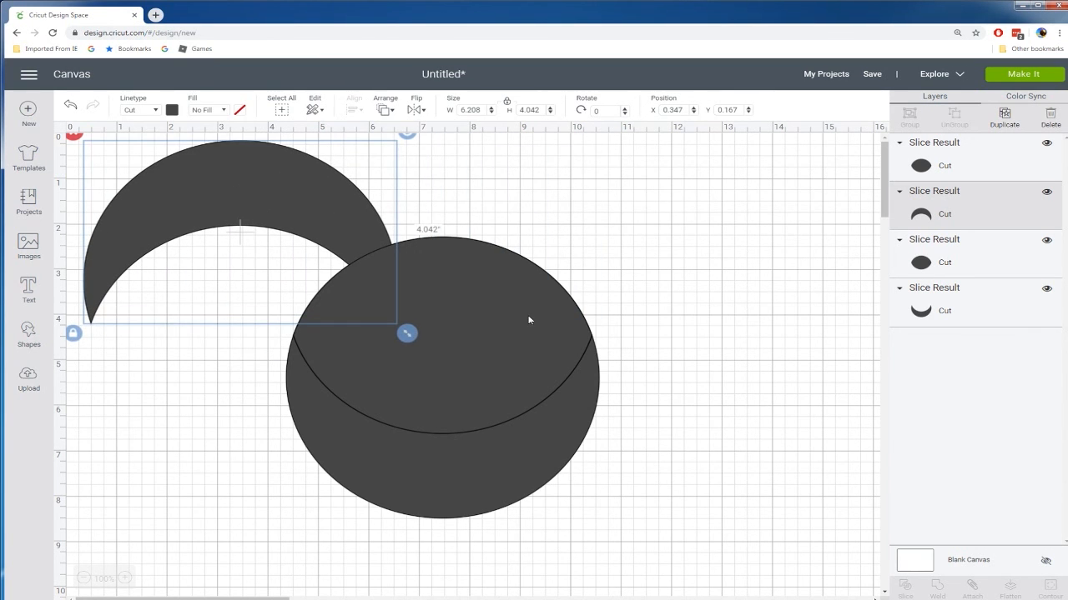
pyautogui.click(519, 314)
pyautogui.press('Delete')
pyautogui.click(514, 282)
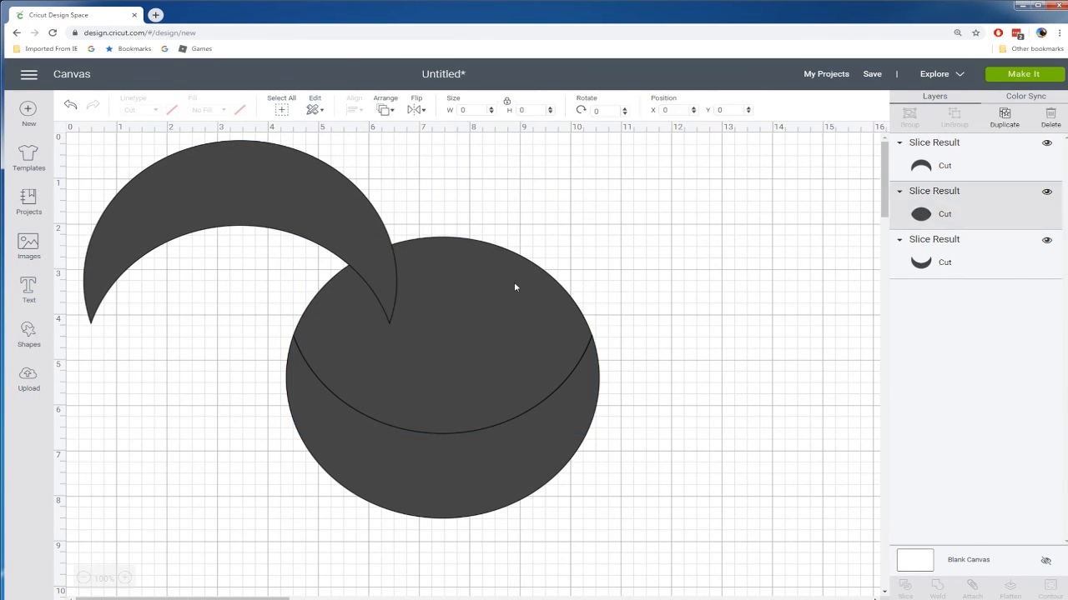
pyautogui.press('Delete')
pyautogui.click(500, 461)
pyautogui.moveTo(505, 461); pyautogui.dragTo(516, 443)
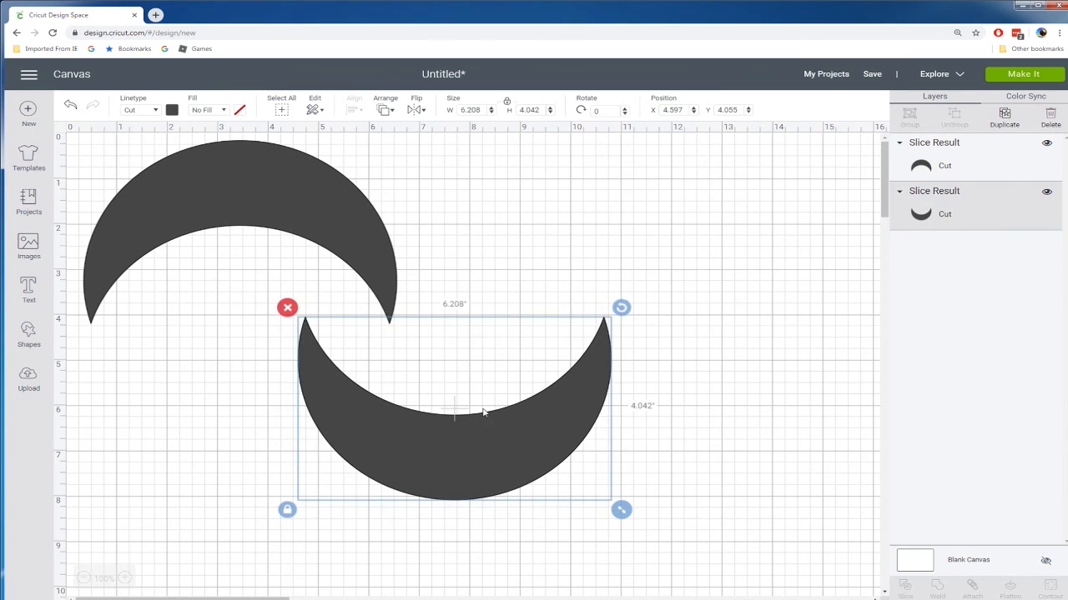
# Shrink the upper crescent unproportionally to about 1.375 × 0.472 inches, set it on the large crescent's left tip, and duplicate it for the right tip
pyautogui.click(312, 185)
pyautogui.moveTo(220, 174); pyautogui.dragTo(290, 185)
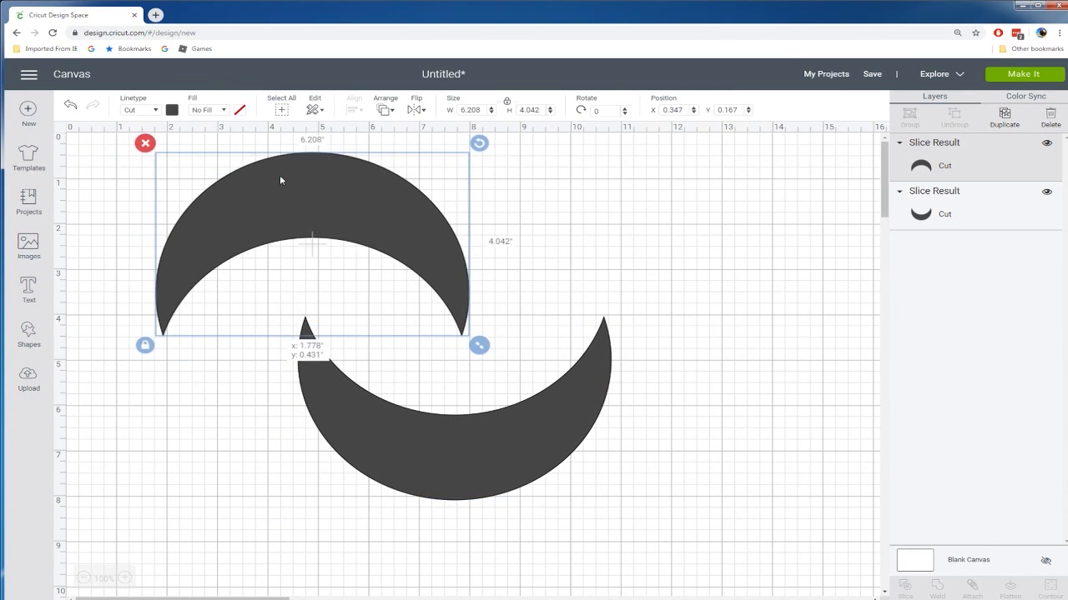
pyautogui.click(146, 346)
pyautogui.moveTo(479, 346); pyautogui.dragTo(618, 322)
pyautogui.hotkey('ctrl', 'd')
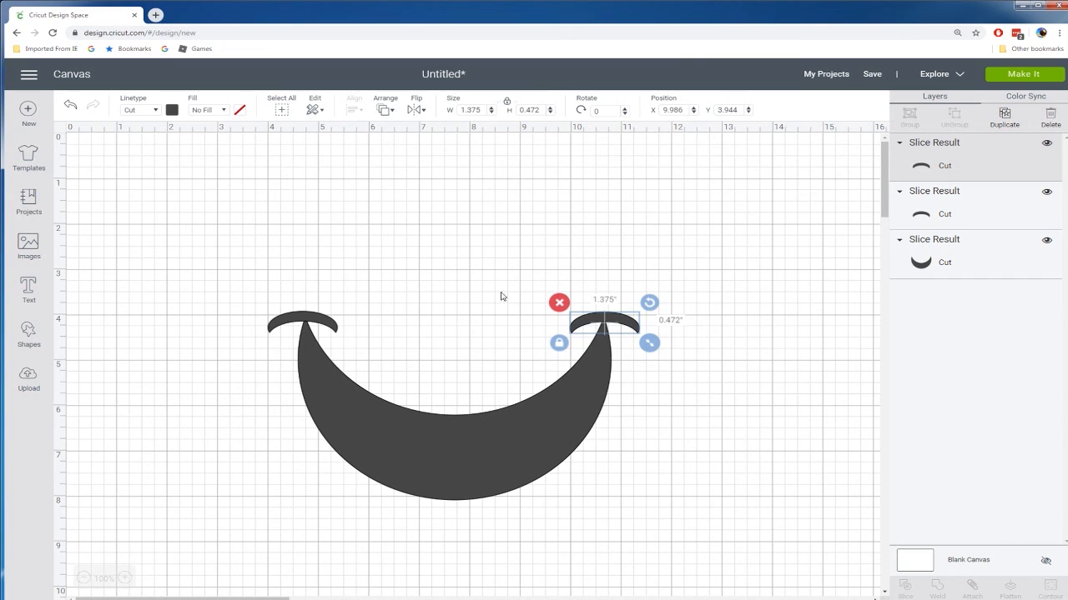
pyautogui.moveTo(222, 257); pyautogui.dragTo(734, 521)
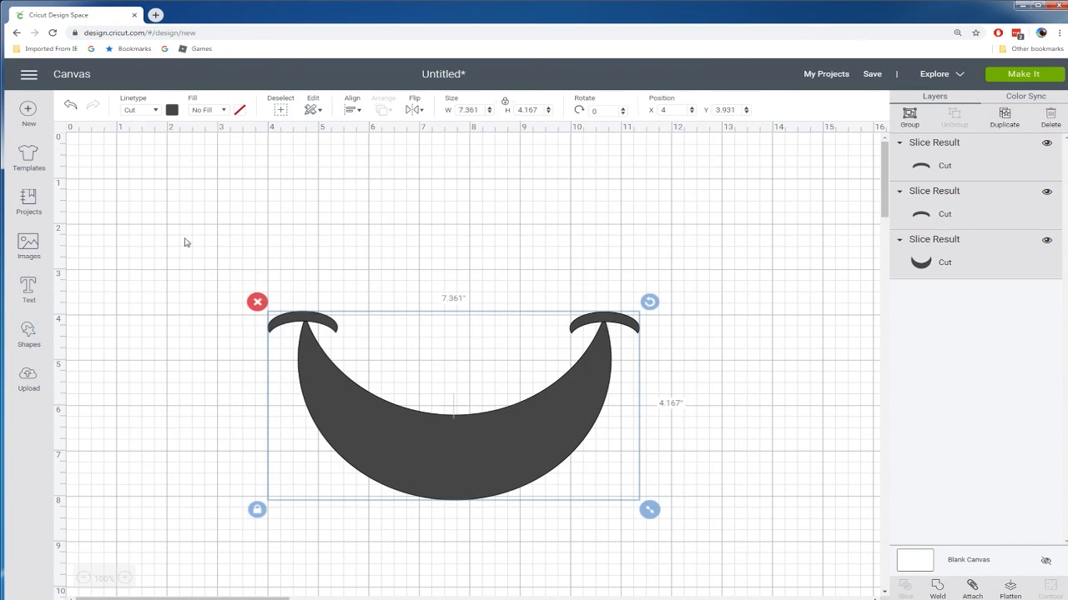
pyautogui.rightClick(447, 458)
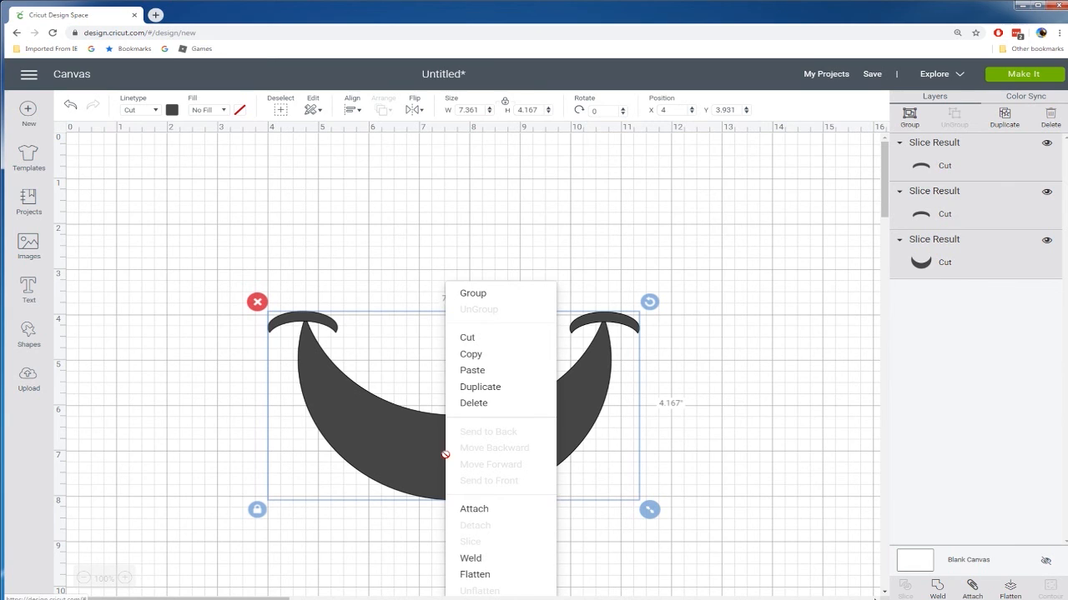
pyautogui.click(475, 560)
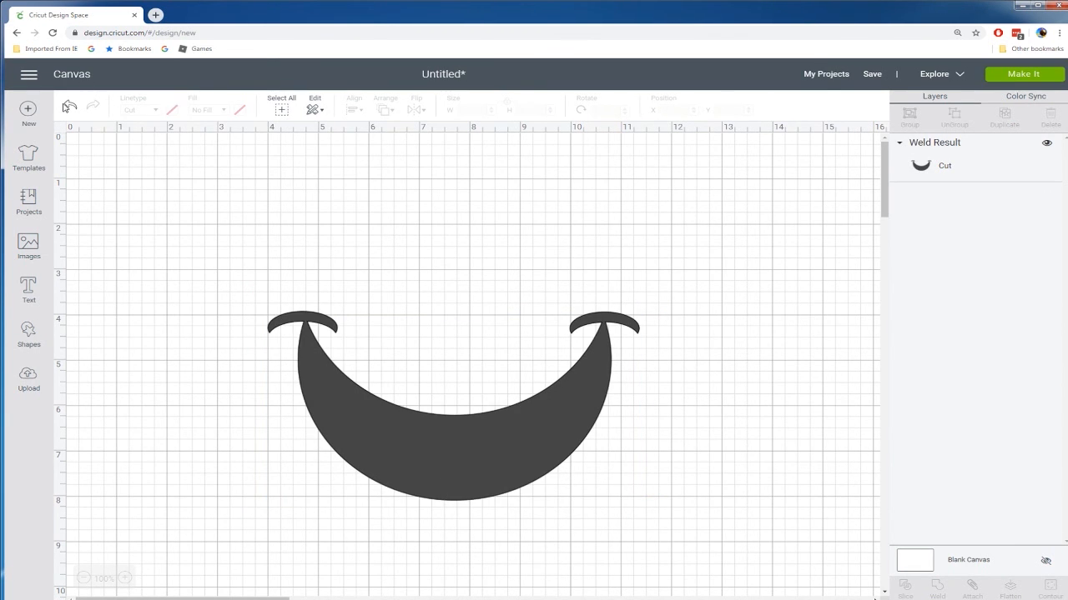
pyautogui.click(70, 109)
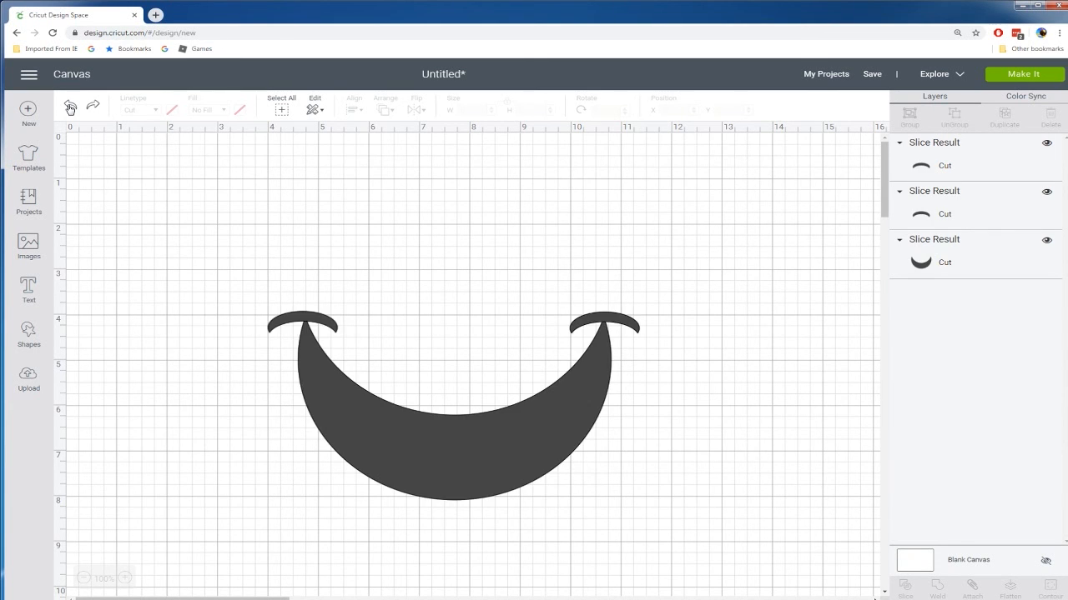
pyautogui.click(70, 108)
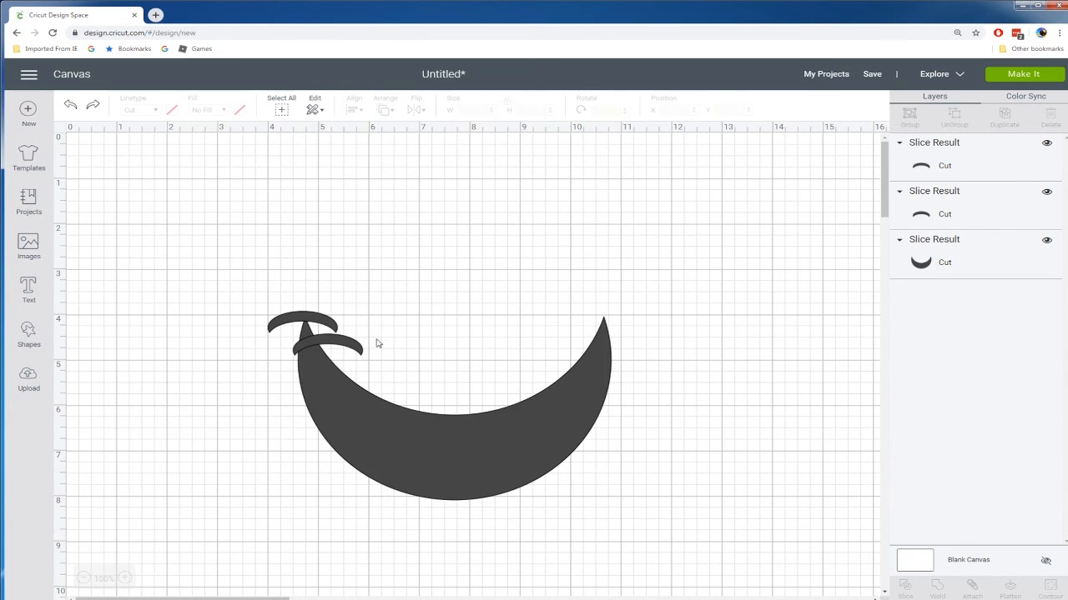
pyautogui.moveTo(340, 343); pyautogui.dragTo(615, 325)
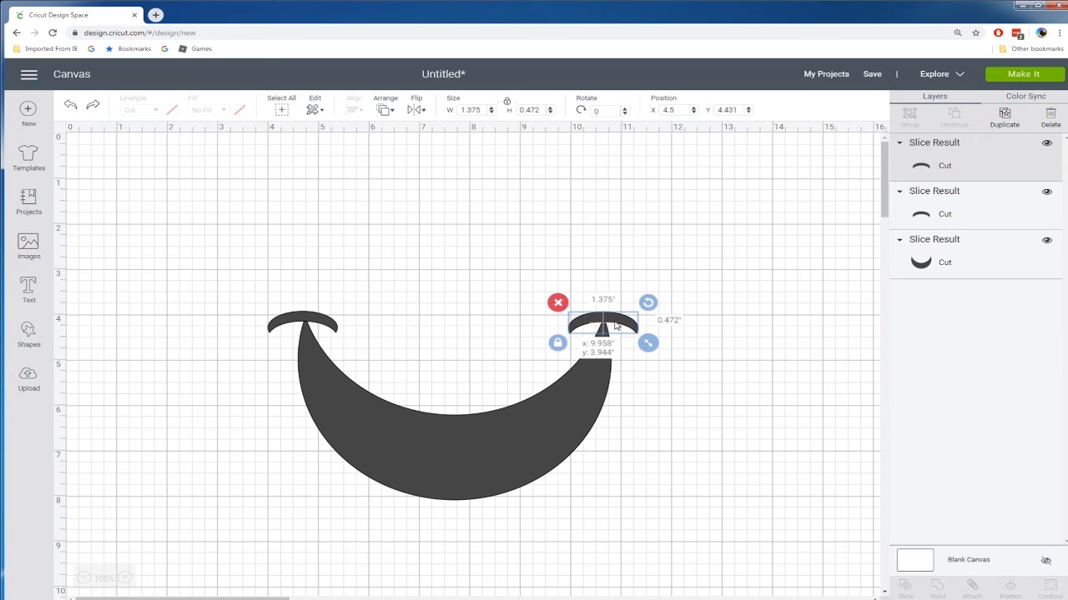
# Duplicate the large crescent and position the copy directly above the smile and its two small end crescents
pyautogui.click(429, 475)
pyautogui.hotkey('ctrl', 'd')
pyautogui.moveTo(428, 474); pyautogui.dragTo(457, 309)
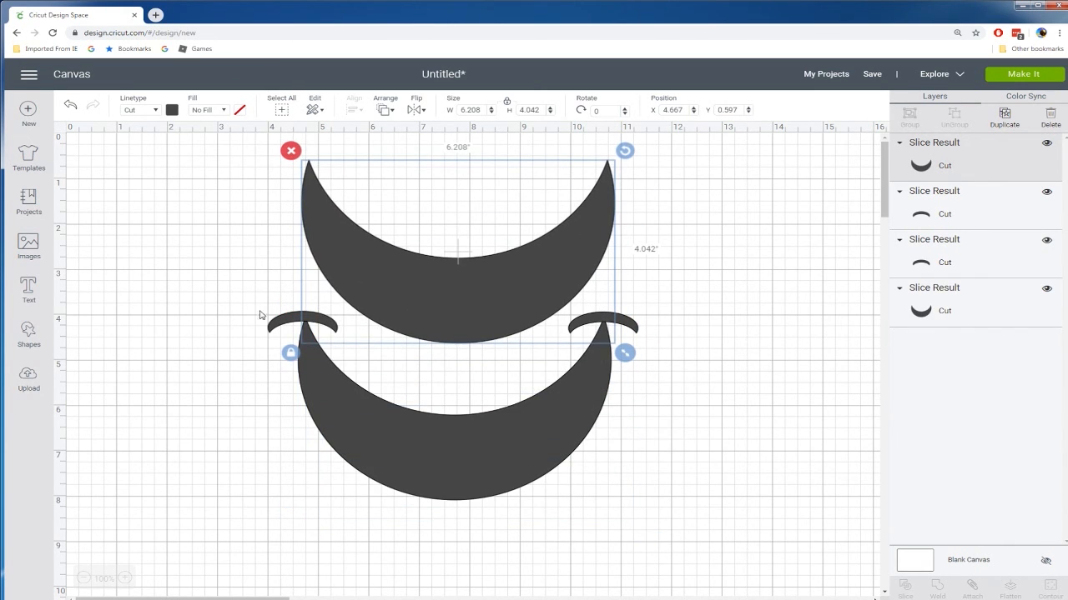
pyautogui.click(293, 327)
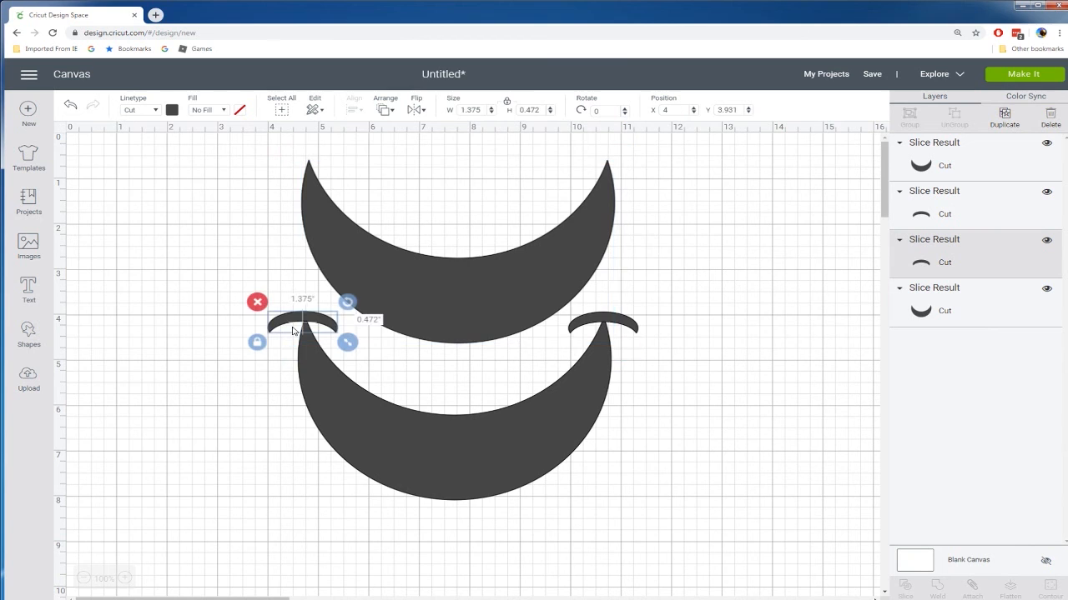
pyautogui.keyDown('shift'); pyautogui.click(607, 332); pyautogui.keyUp('shift')
pyautogui.keyDown('shift'); pyautogui.click(547, 421); pyautogui.keyUp('shift')
pyautogui.click(742, 387)
pyautogui.moveTo(529, 274); pyautogui.dragTo(538, 197)
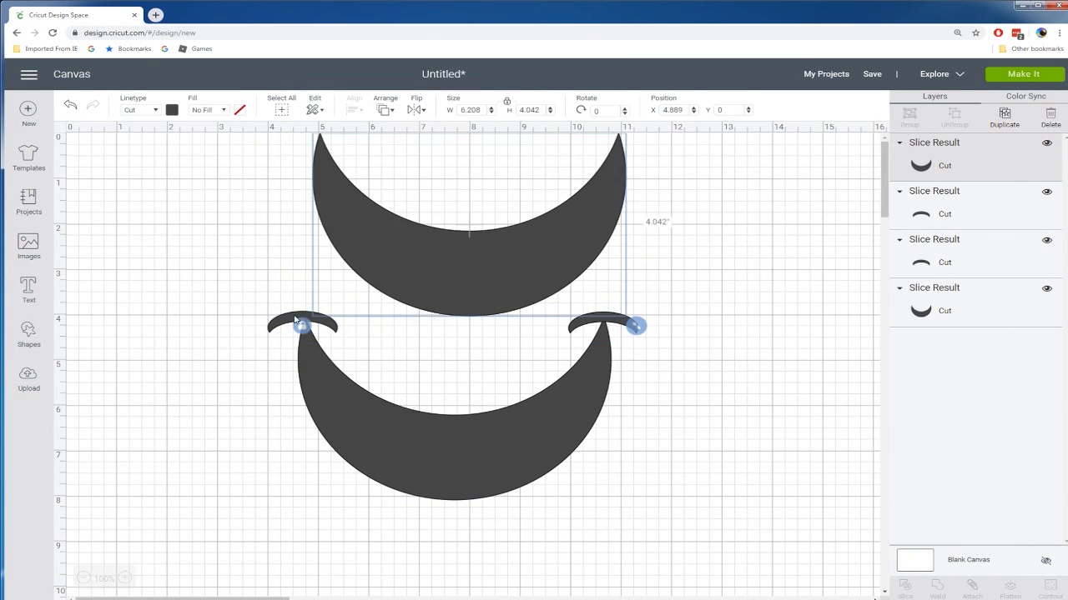
pyautogui.moveTo(393, 308); pyautogui.dragTo(392, 204)
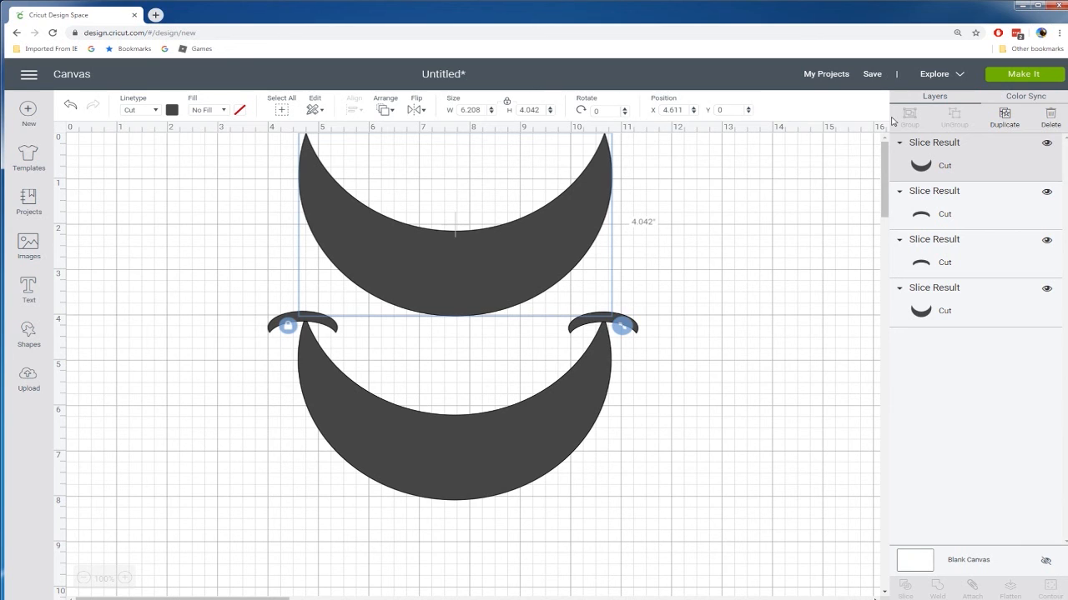
# Move all four pieces lower on the canvas and lift the plain crescent copy well clear of the smile
pyautogui.moveTo(182, 148); pyautogui.dragTo(728, 544)
pyautogui.moveTo(508, 462); pyautogui.dragTo(503, 543)
pyautogui.scroll(-3, 503, 543)
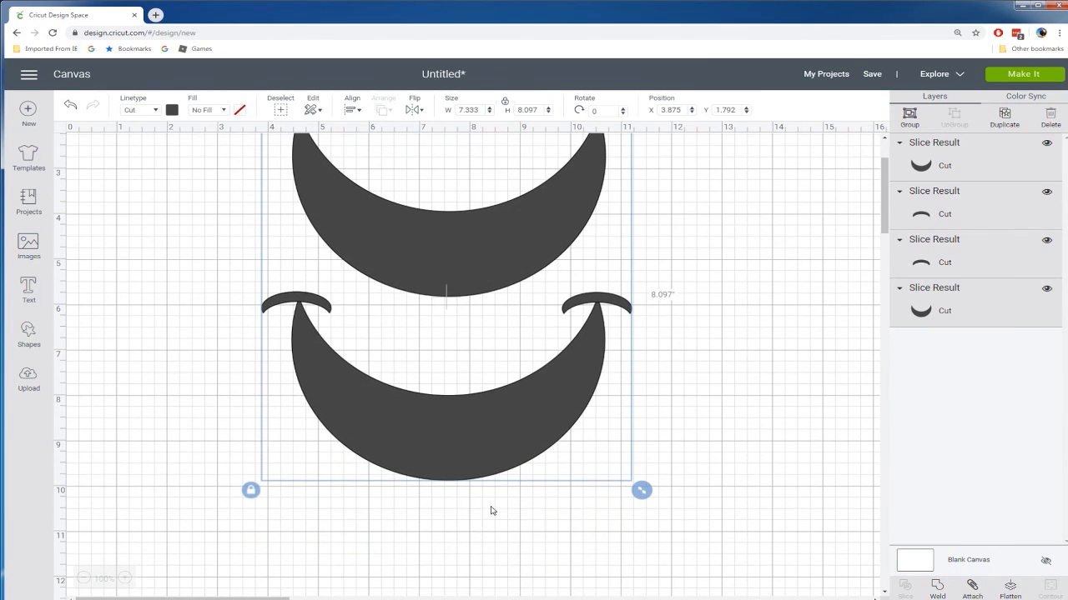
pyautogui.moveTo(476, 460); pyautogui.dragTo(477, 520)
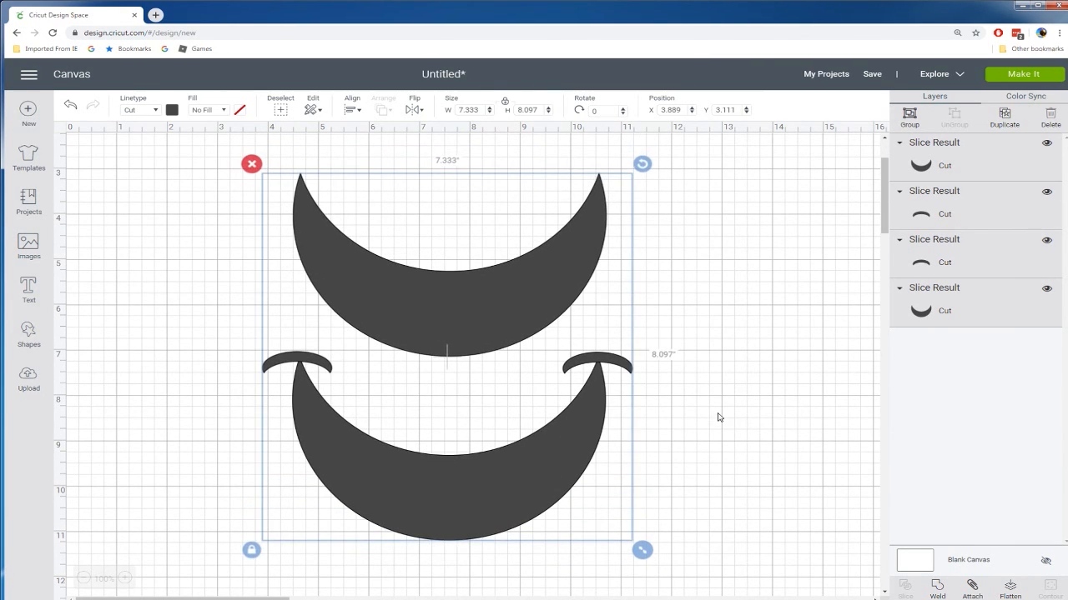
pyautogui.click(672, 396)
pyautogui.moveTo(515, 328); pyautogui.dragTo(500, 218)
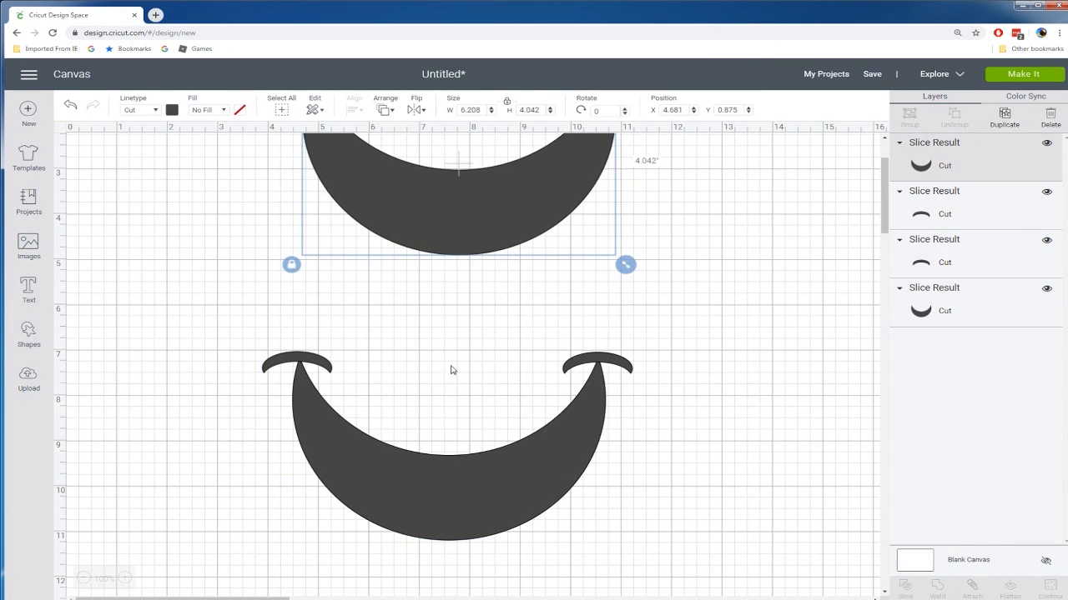
# Weld the lower large crescent with its two small end crescents and move the welded smile up beneath the plain crescent
pyautogui.moveTo(224, 317); pyautogui.dragTo(655, 555)
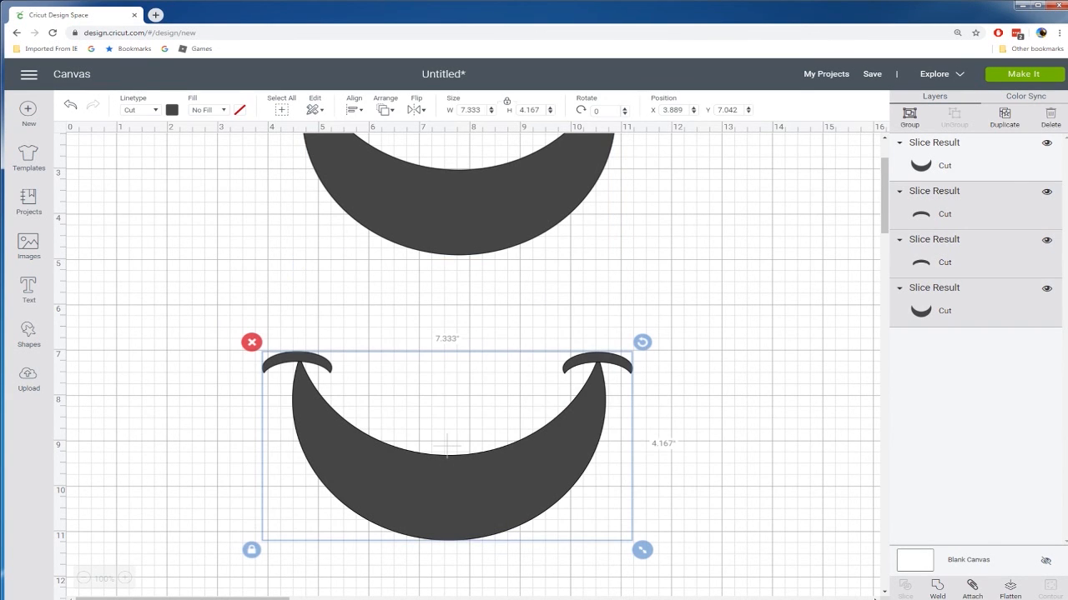
pyautogui.rightClick(501, 502)
pyautogui.click(542, 455)
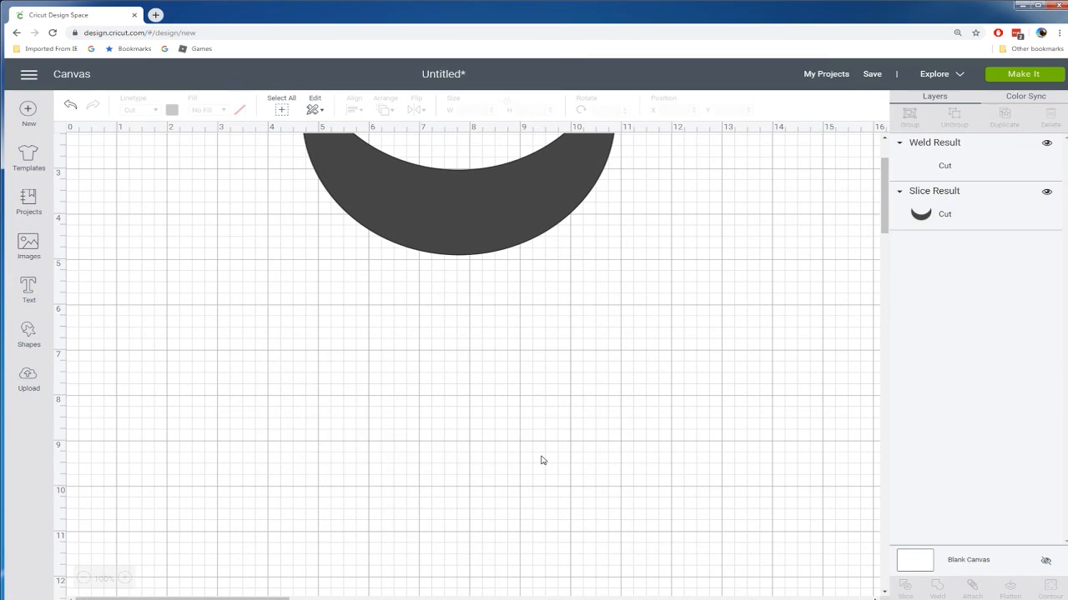
pyautogui.moveTo(478, 482); pyautogui.dragTo(467, 413)
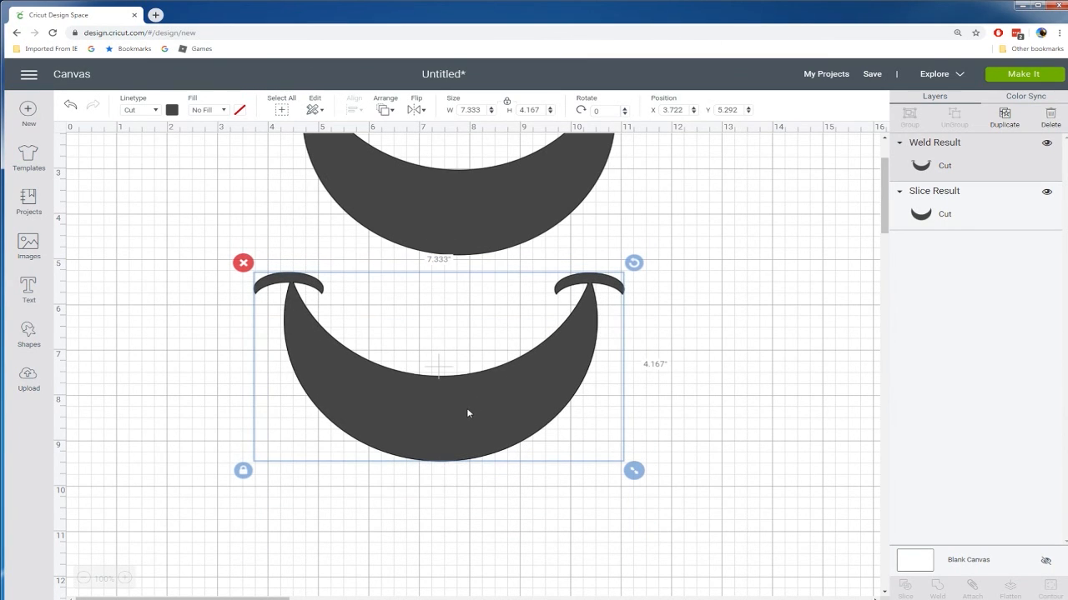
pyautogui.click(481, 222)
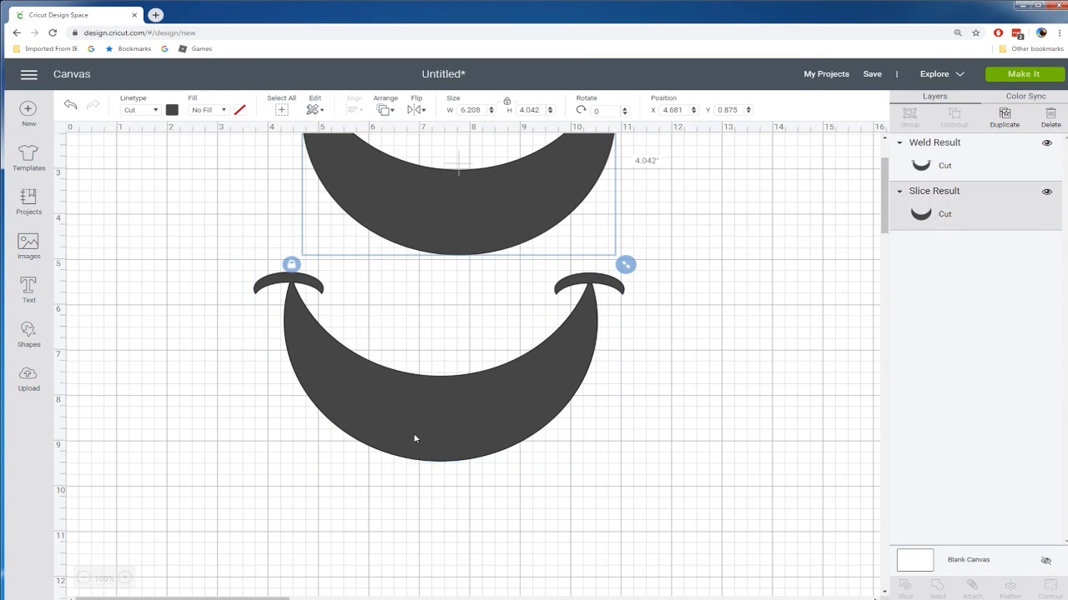
pyautogui.moveTo(416, 432)
pyautogui.mouseDown()
pyautogui.moveTo(435, 439)
pyautogui.moveTo(423, 435)
pyautogui.mouseUp()
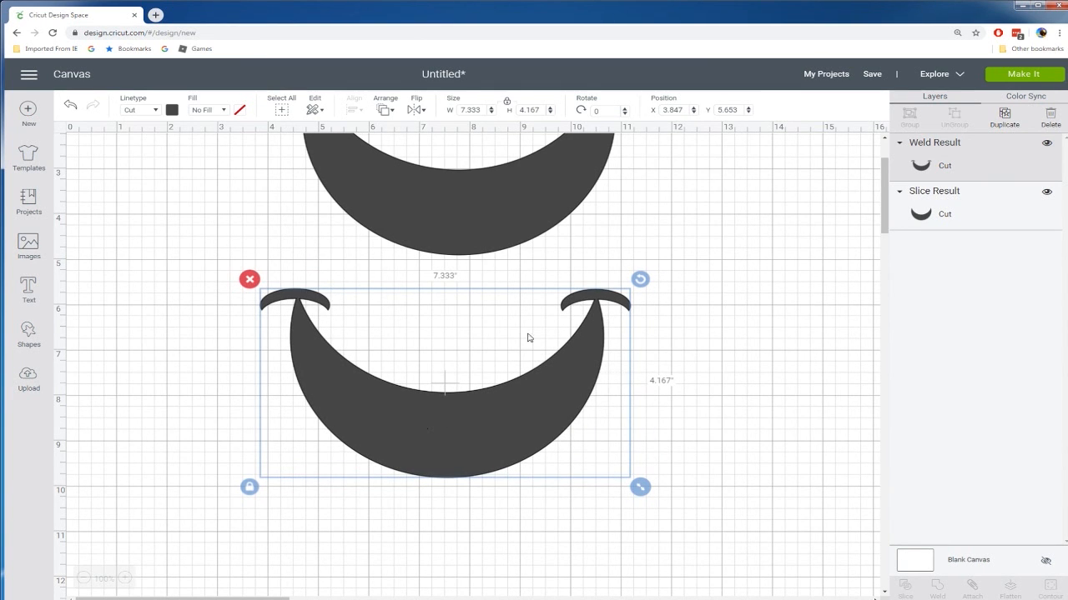
# Lower the plain crescent so its lower part overlaps the inner ends of the welded smile's small crescents
pyautogui.click(756, 319)
pyautogui.moveTo(453, 245); pyautogui.dragTo(423, 327)
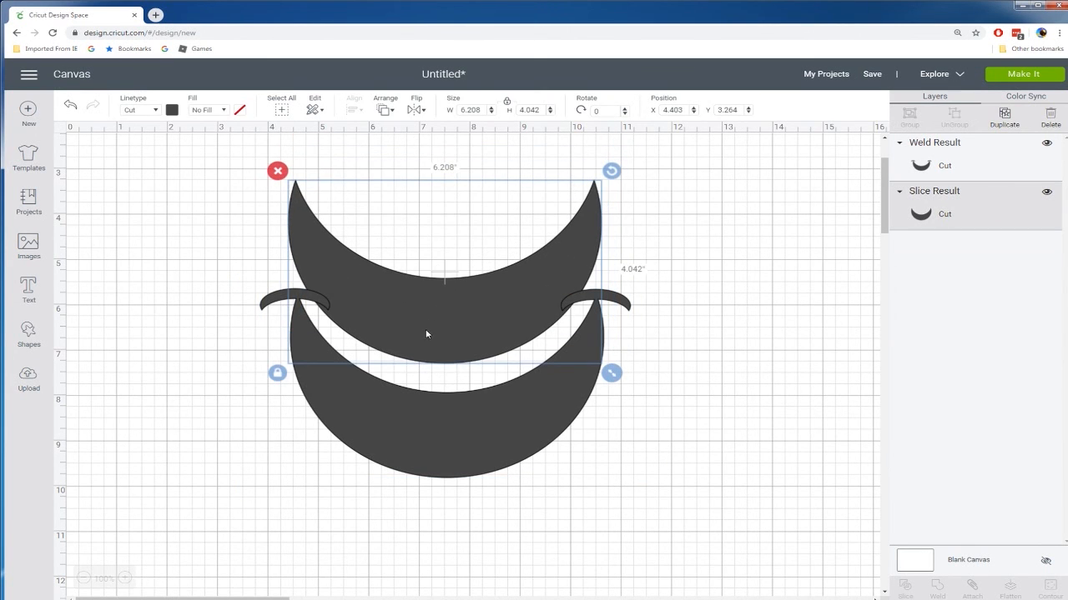
pyautogui.click(457, 323)
# Nudge the welded smile slightly and set its material colour to black
pyautogui.moveTo(407, 433); pyautogui.dragTo(406, 431)
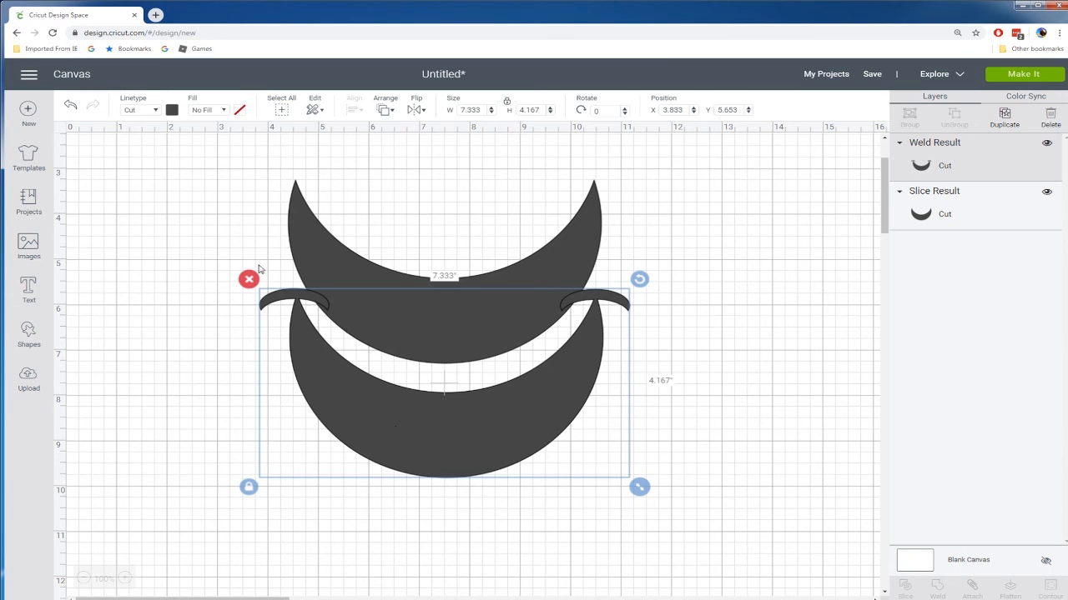
pyautogui.click(172, 111)
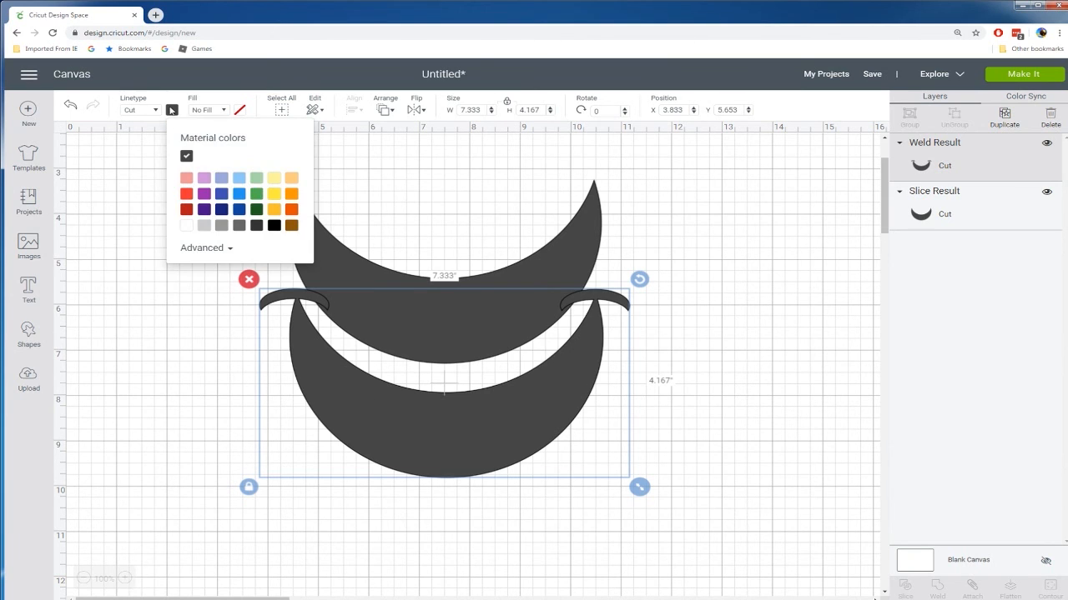
pyautogui.click(276, 226)
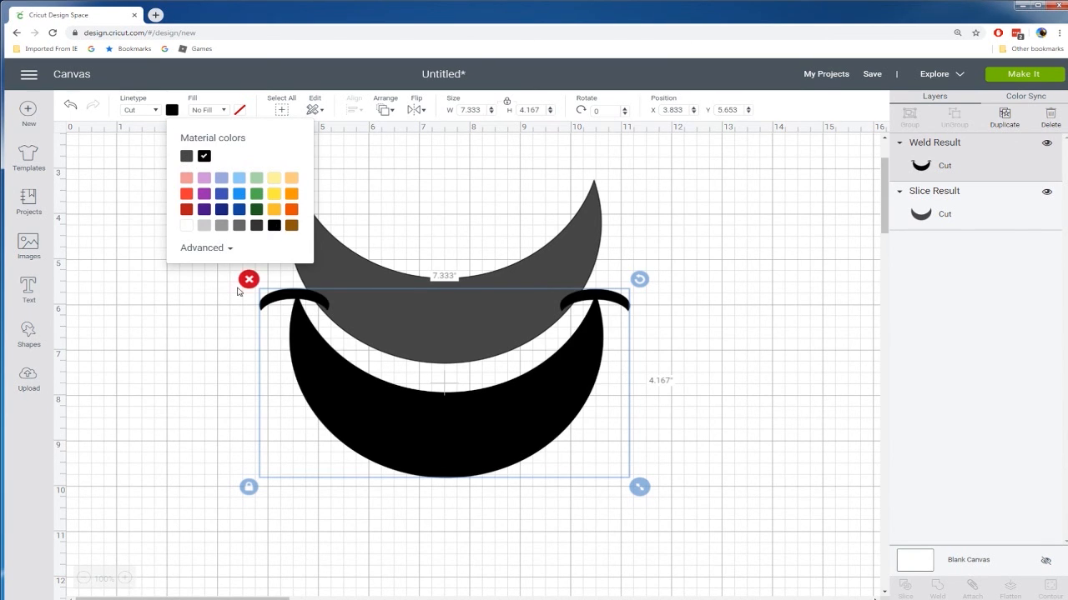
# Unlock the grey crescent's proportions, then move the black welded smile up to overlap it and send the smile to the back
pyautogui.click(199, 363)
pyautogui.moveTo(501, 301); pyautogui.dragTo(493, 321)
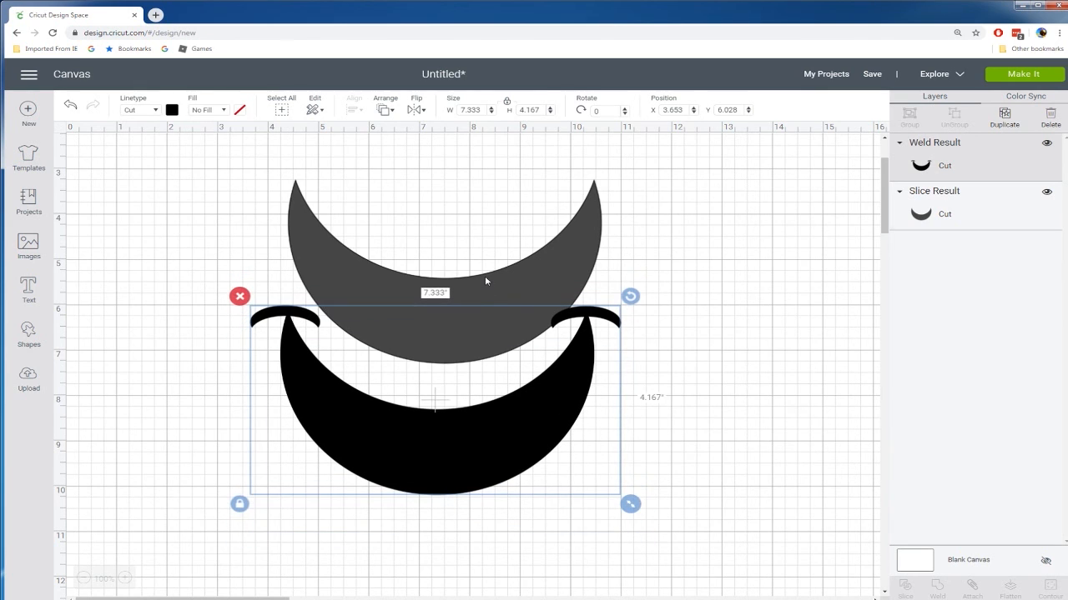
pyautogui.click(485, 280)
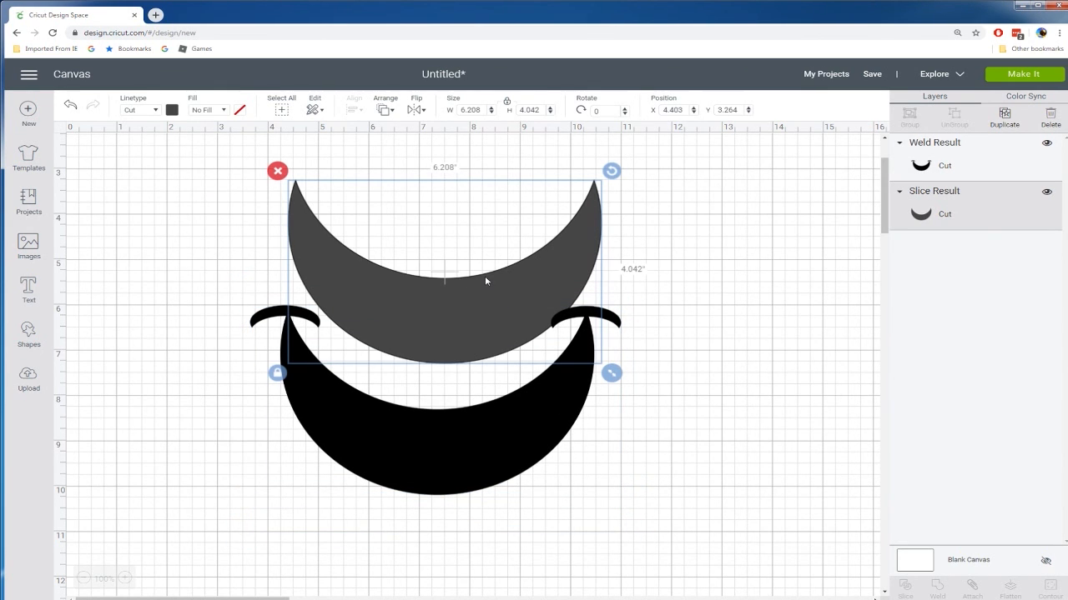
pyautogui.click(275, 374)
pyautogui.moveTo(417, 318)
pyautogui.mouseDown()
pyautogui.moveTo(415, 372)
pyautogui.moveTo(415, 336)
pyautogui.mouseUp()
pyautogui.moveTo(400, 459); pyautogui.dragTo(406, 354)
pyautogui.rightClick(405, 354)
pyautogui.click(437, 431)
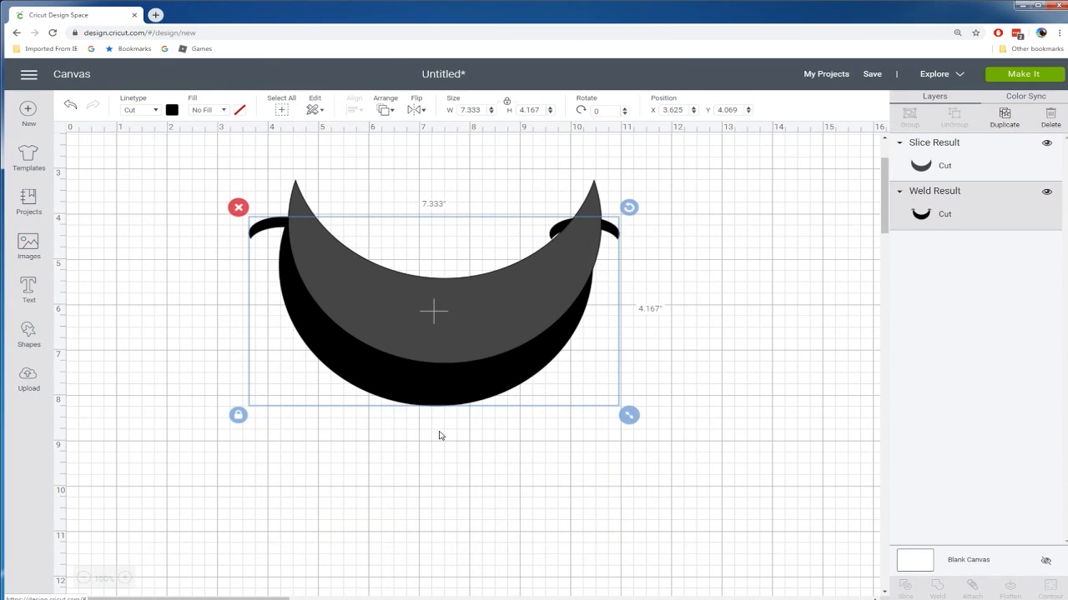
# Centre the grey crescent over the black smile and shrink it to about 5.99 by 3.36 in, leaving a black outline around it
pyautogui.moveTo(439, 325); pyautogui.dragTo(431, 373)
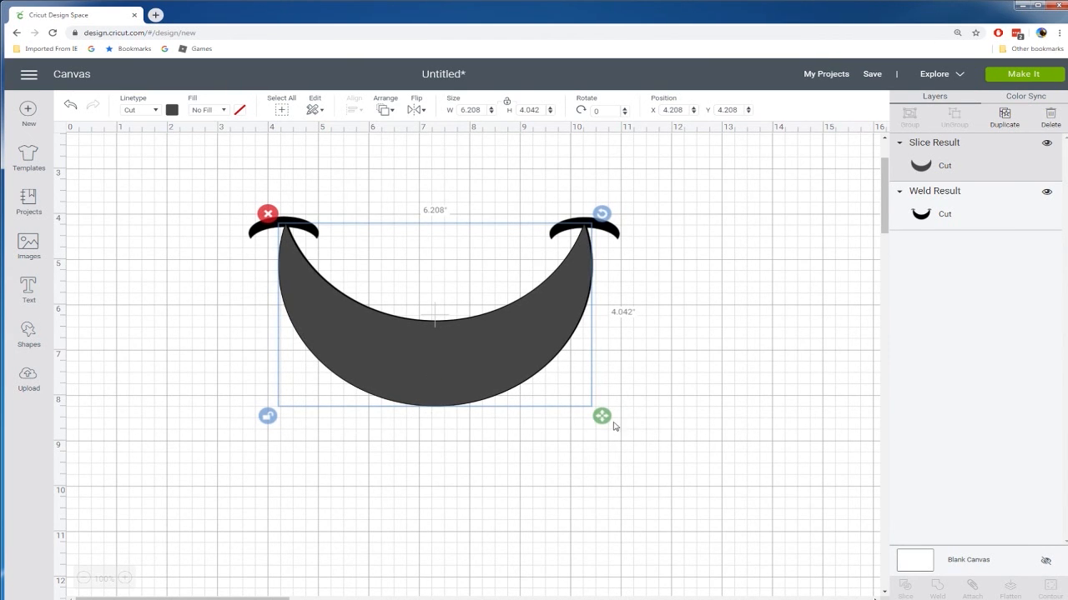
pyautogui.moveTo(603, 419); pyautogui.dragTo(589, 419)
pyautogui.moveTo(512, 362); pyautogui.dragTo(517, 365)
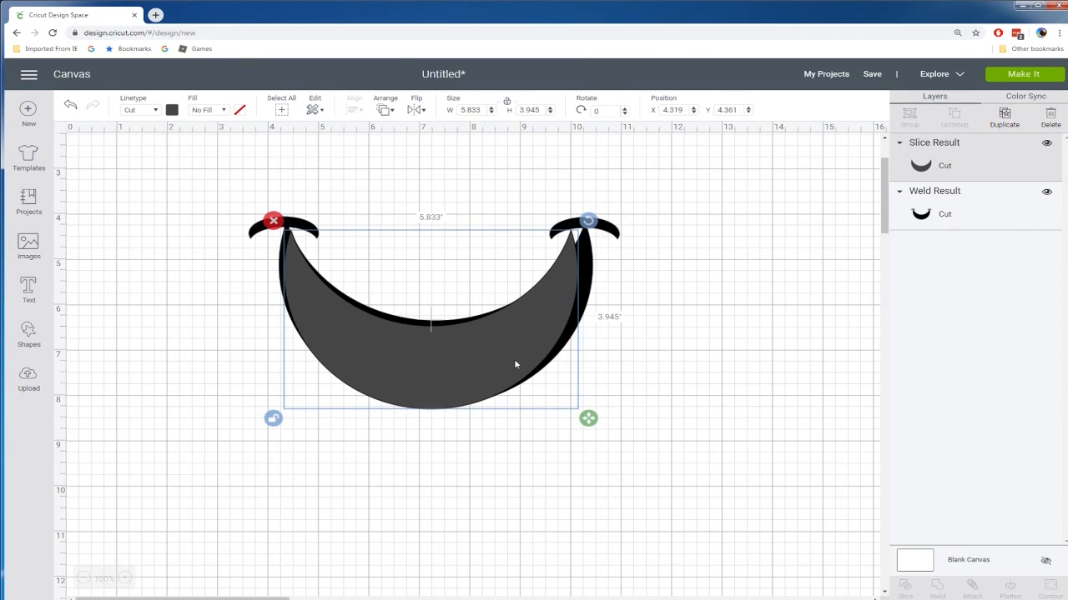
pyautogui.moveTo(582, 425); pyautogui.dragTo(613, 392)
pyautogui.moveTo(488, 357); pyautogui.dragTo(482, 372)
pyautogui.moveTo(617, 405); pyautogui.dragTo(599, 407)
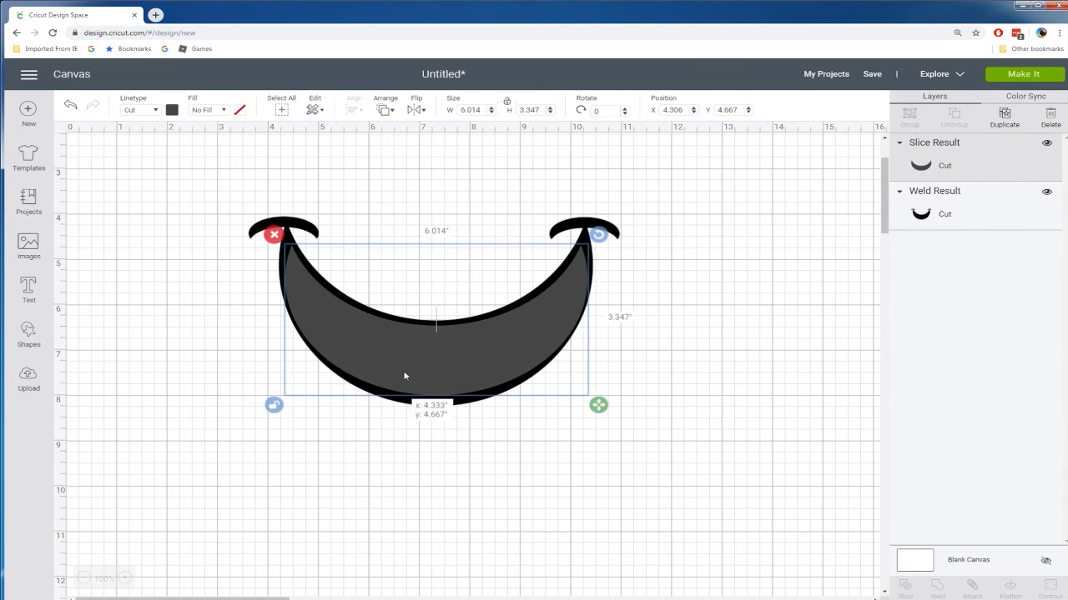
pyautogui.moveTo(598, 405); pyautogui.dragTo(596, 405)
pyautogui.click(667, 469)
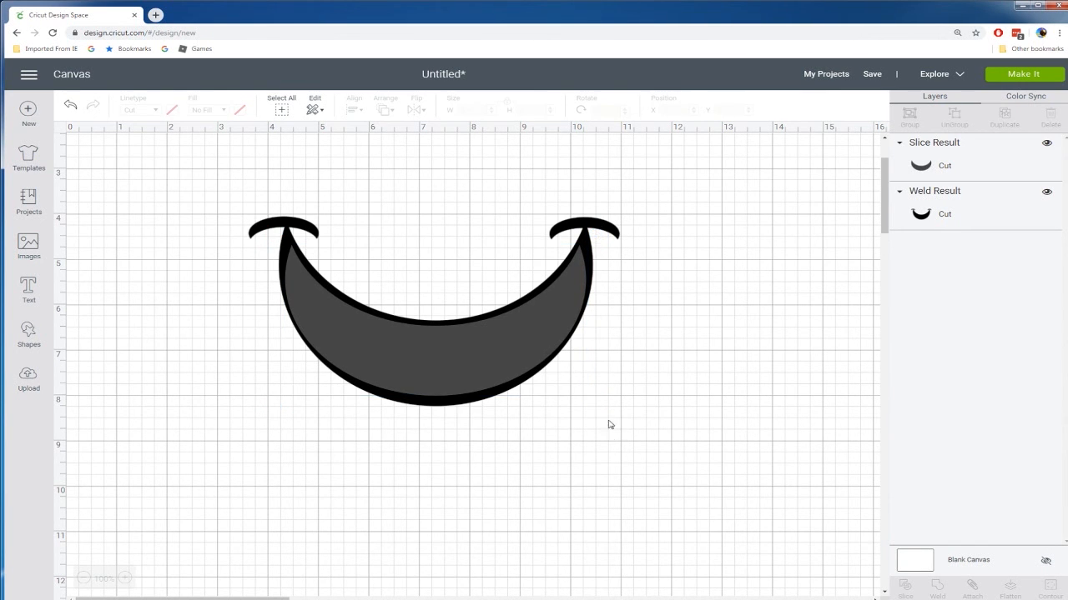
# Set the inner grey crescent's material colour to red
pyautogui.click(495, 362)
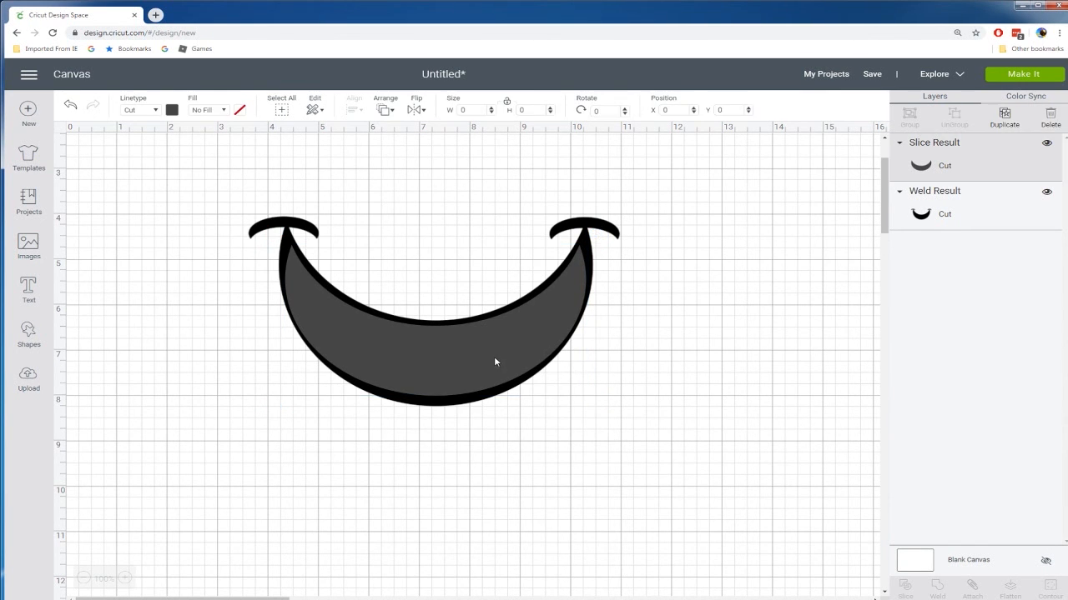
pyautogui.click(173, 109)
pyautogui.click(187, 194)
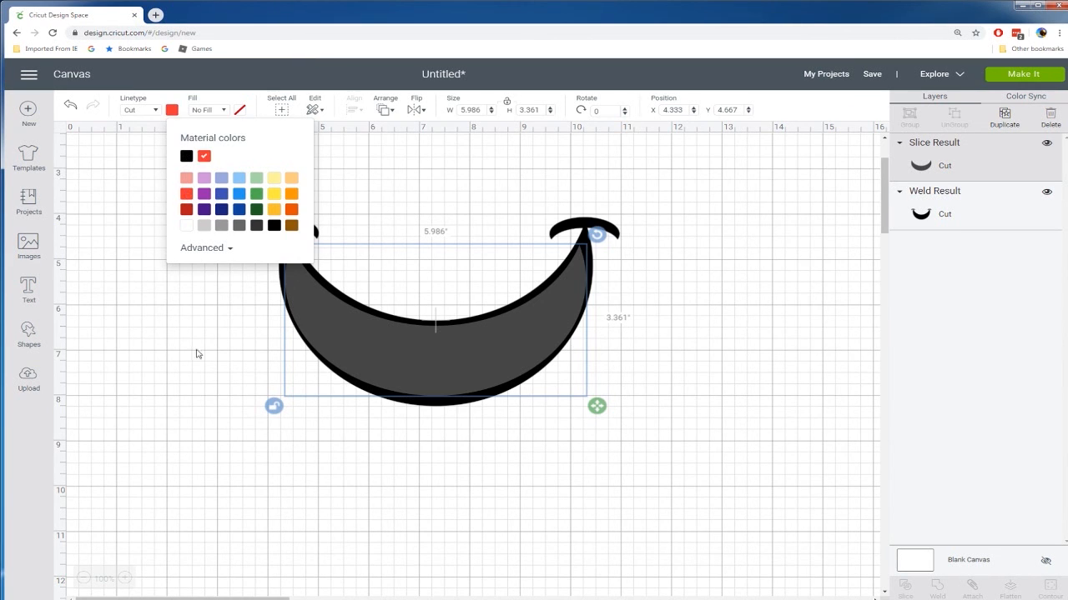
pyautogui.click(276, 401)
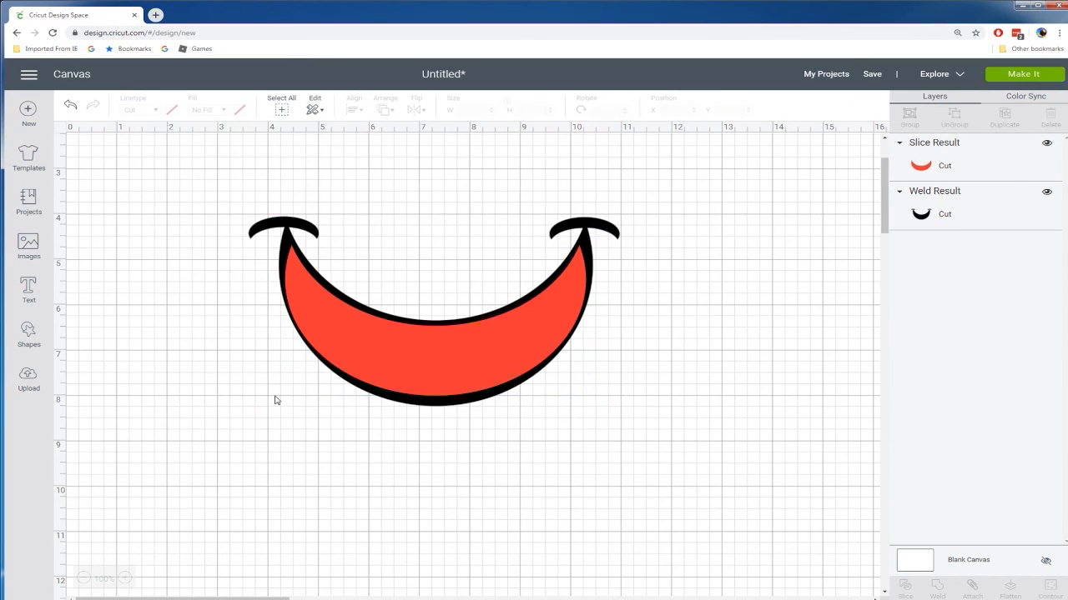
# Shrink the red crescent slightly to about 5.88 by 3.33 in and re-centre it inside the black smile
pyautogui.click(555, 368)
pyautogui.moveTo(594, 405); pyautogui.dragTo(586, 406)
pyautogui.moveTo(521, 347); pyautogui.dragTo(522, 348)
pyautogui.click(663, 354)
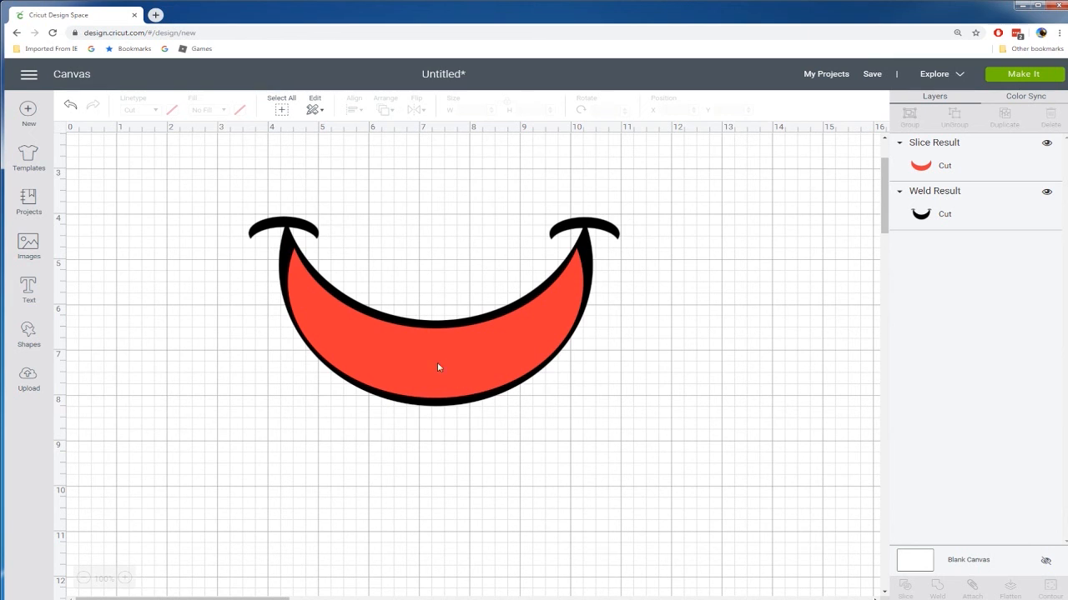
# Move the black smile and red crescent together lower on the canvas, to about Y 5.82 in
pyautogui.moveTo(209, 167); pyautogui.dragTo(774, 517)
pyautogui.moveTo(475, 399); pyautogui.dragTo(465, 474)
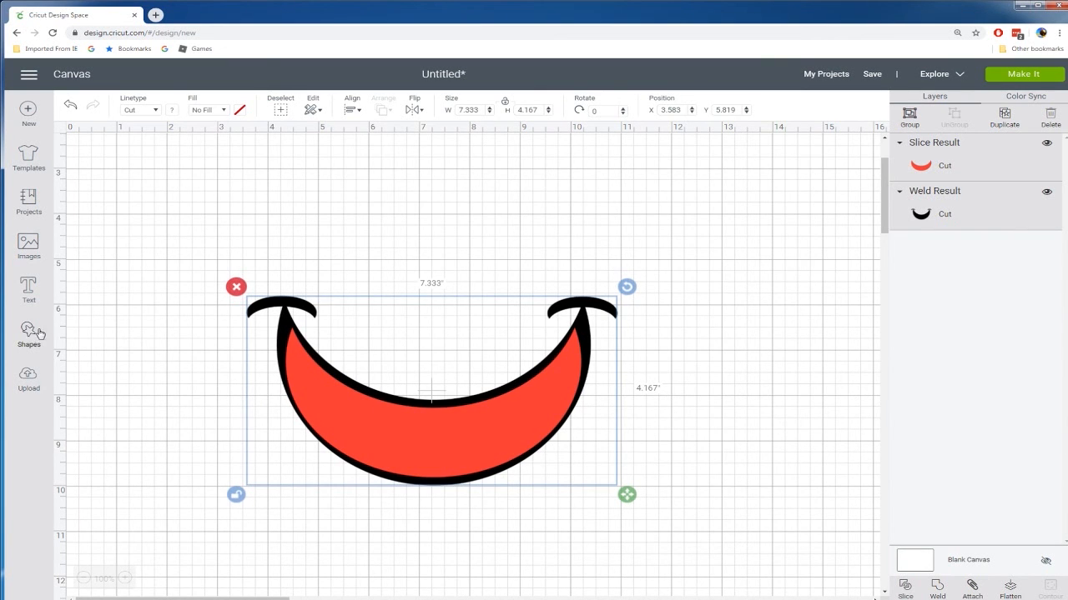
pyautogui.click(92, 376)
# Add a circle and stretch it into a narrow upright oval about 0.93 by 2.86 in, placed to the upper left of the smile
pyautogui.click(31, 334)
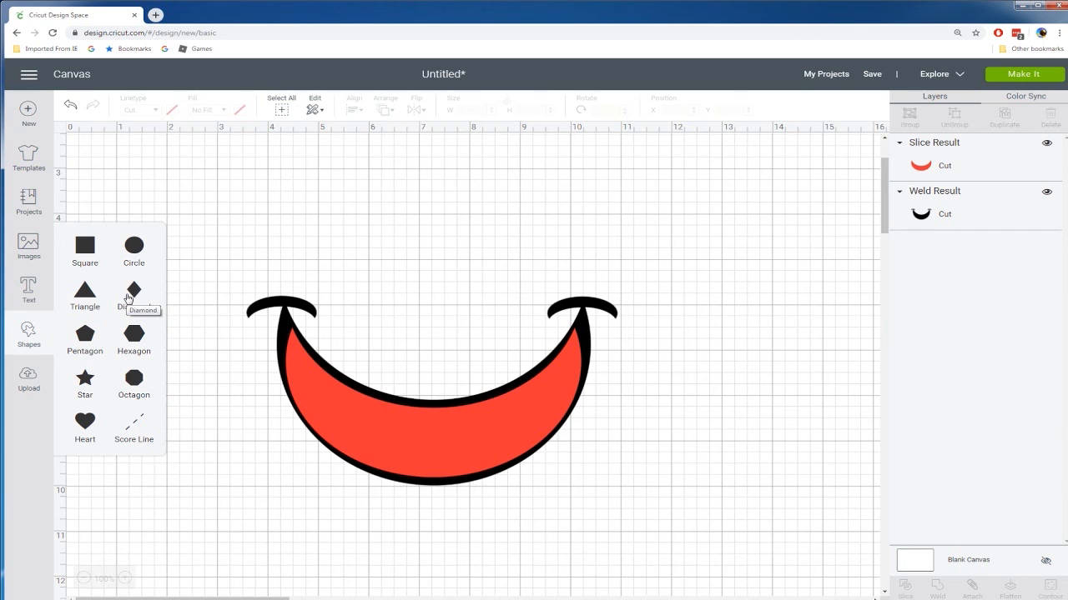
pyautogui.click(131, 251)
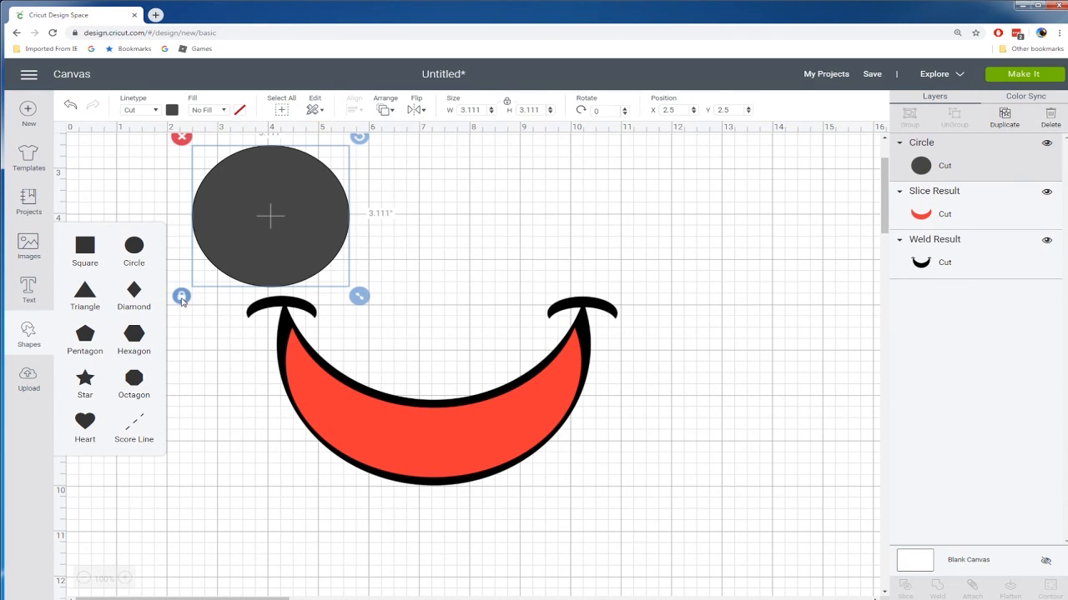
pyautogui.moveTo(254, 245); pyautogui.dragTo(196, 258)
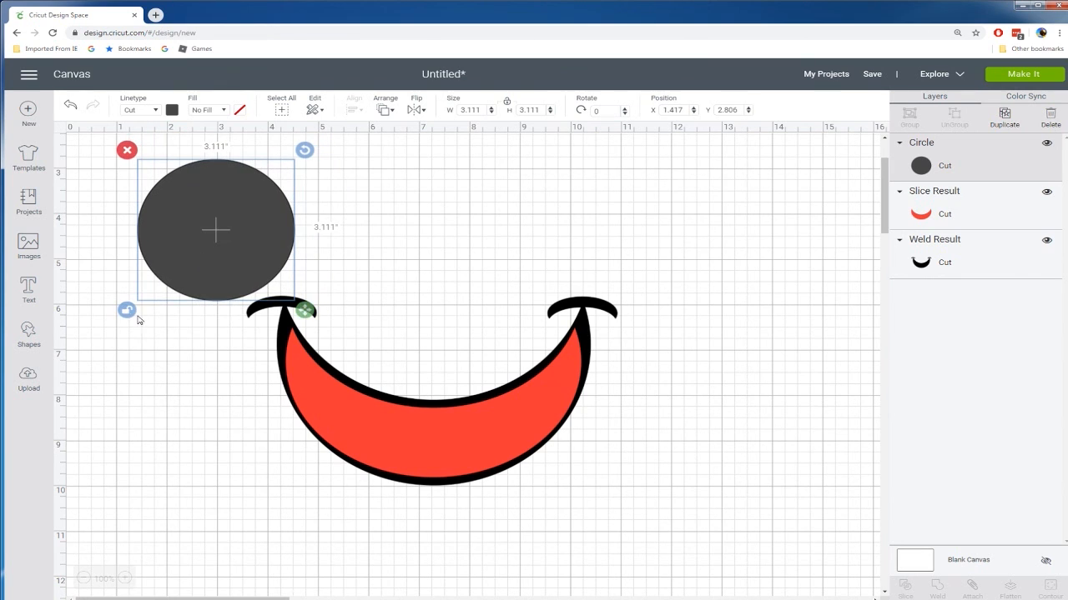
pyautogui.moveTo(296, 314); pyautogui.dragTo(201, 302)
pyautogui.moveTo(159, 255); pyautogui.dragTo(140, 282)
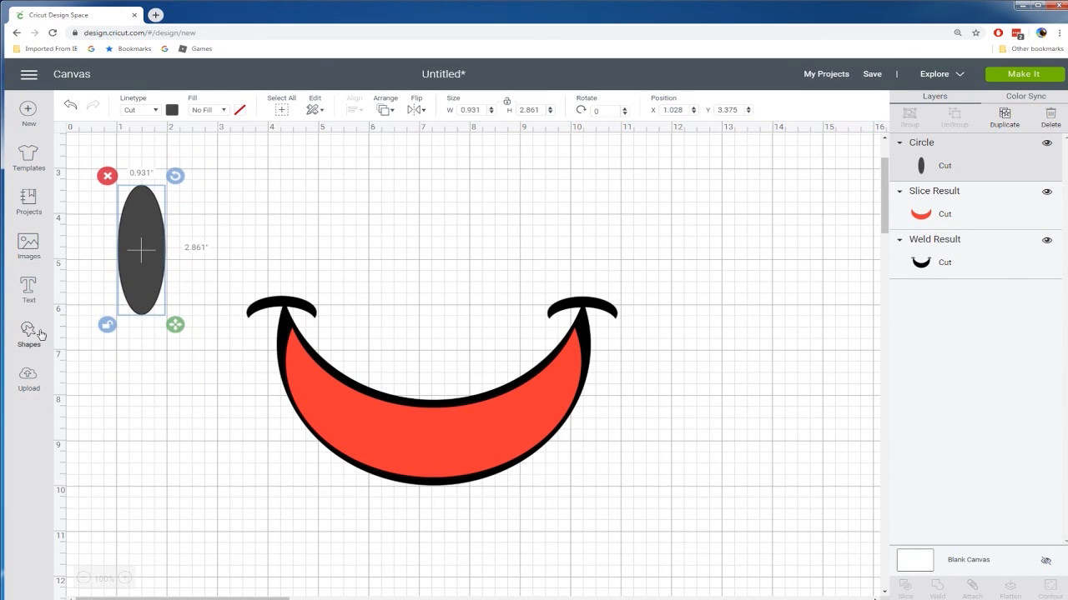
# Add a square and place it over the upper part of the oval, leaving the oval's lower end uncovered
pyautogui.click(39, 333)
pyautogui.click(86, 247)
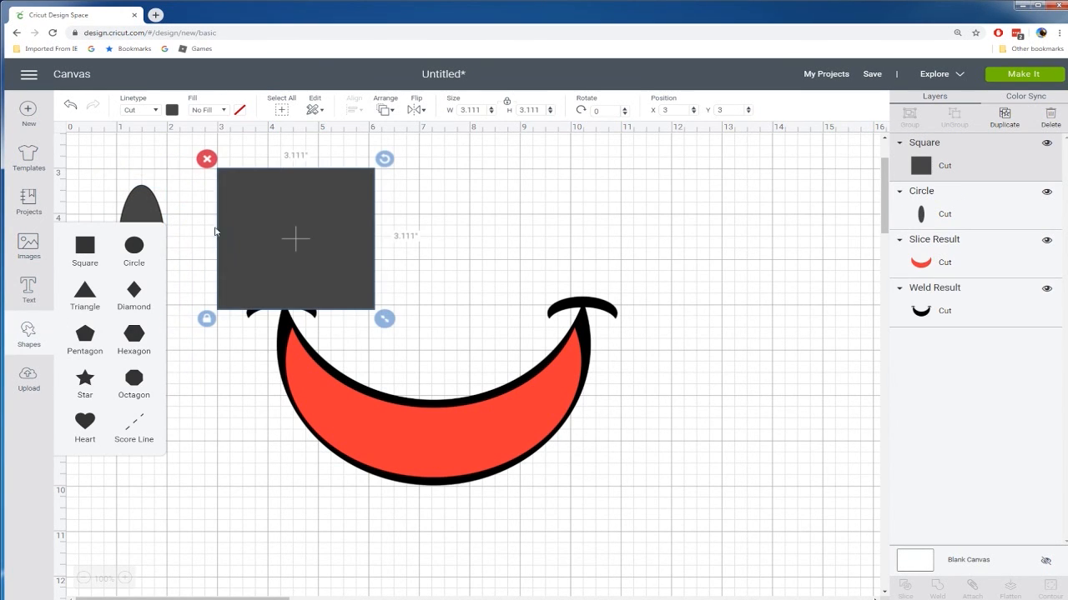
pyautogui.moveTo(300, 225); pyautogui.dragTo(163, 211)
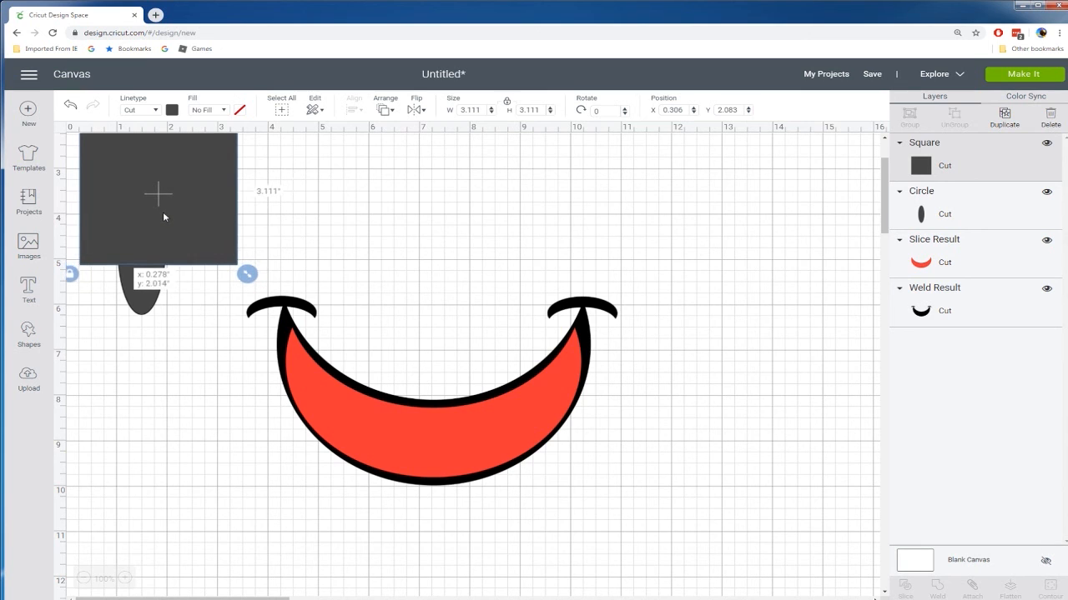
pyautogui.moveTo(294, 195); pyautogui.dragTo(100, 298)
pyautogui.click(268, 269)
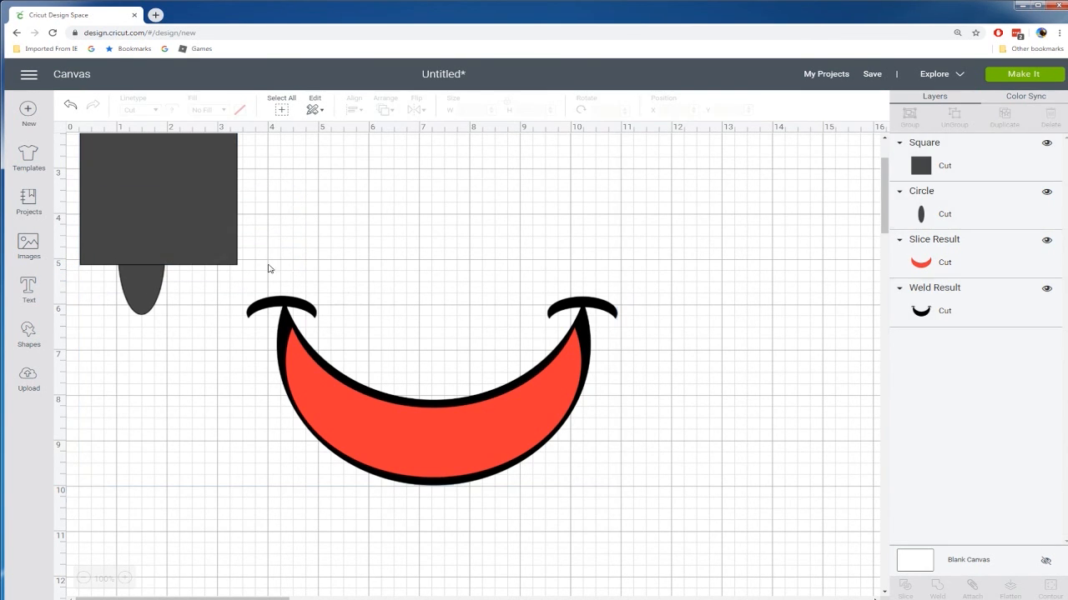
# Slice the oval with the square and delete the leftover square piece
pyautogui.moveTo(130, 369); pyautogui.dragTo(139, 173)
pyautogui.rightClick(157, 197)
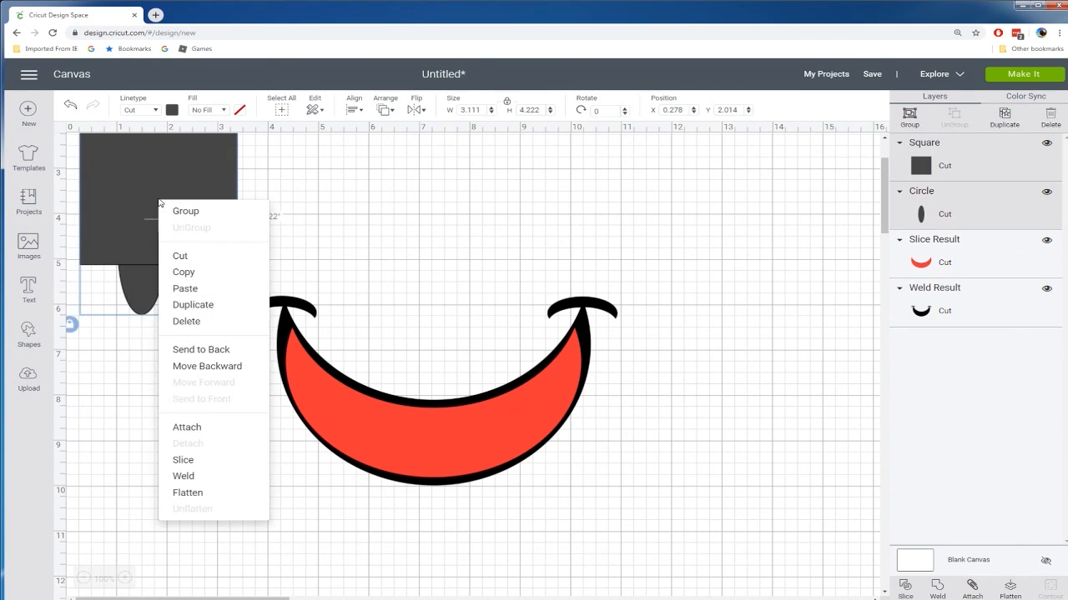
pyautogui.click(194, 462)
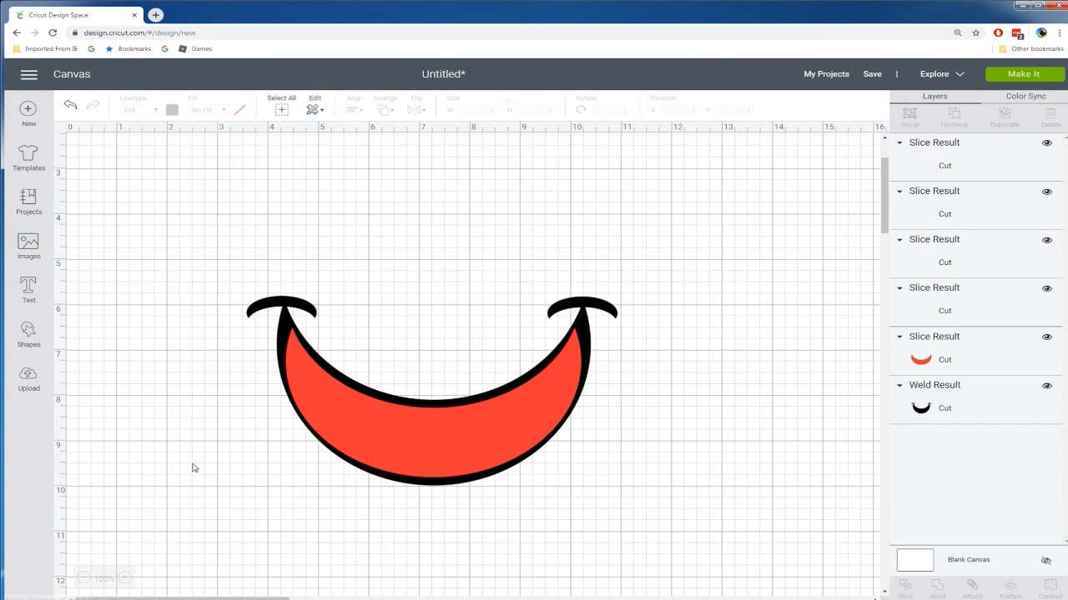
pyautogui.click(214, 231)
pyautogui.press('Delete')
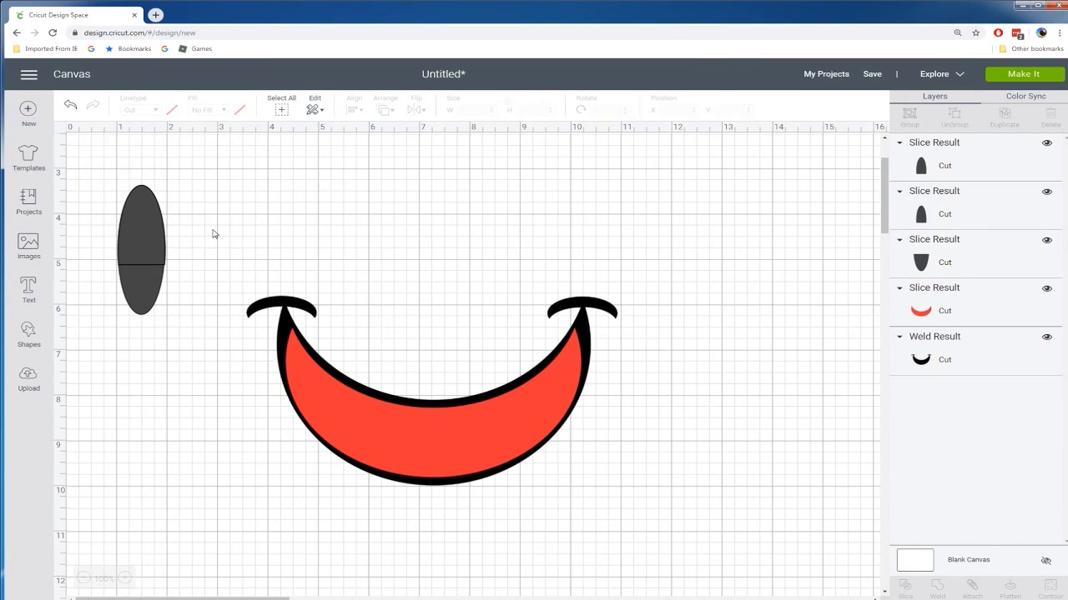
# Separate the two identical upper oval pieces from the short one and flip both vertically so their rounded ends point down
pyautogui.moveTo(136, 239); pyautogui.dragTo(199, 331)
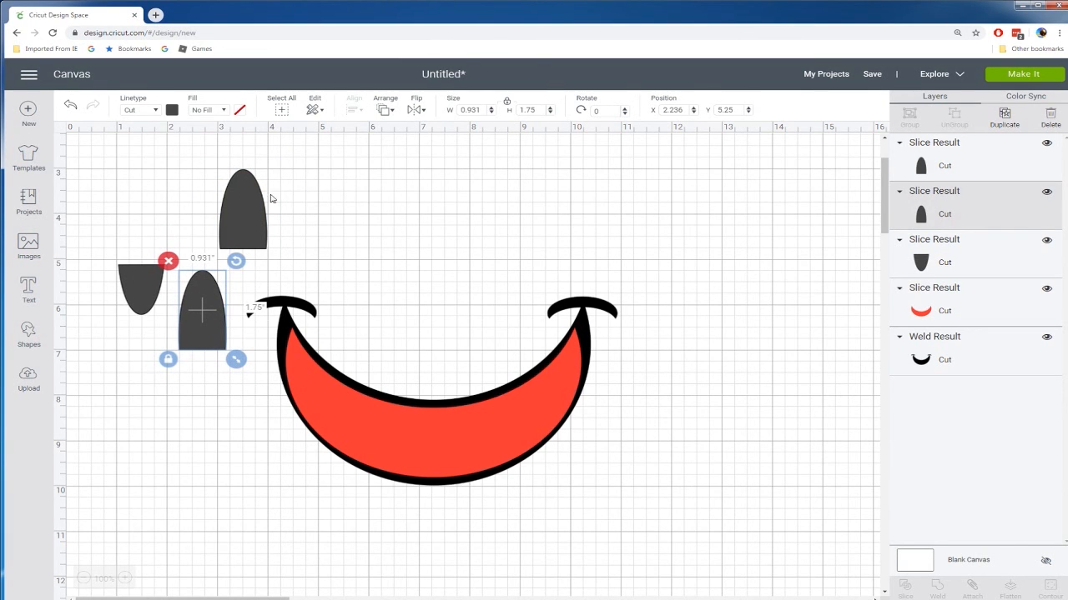
pyautogui.click(241, 201)
pyautogui.keyDown('shift'); pyautogui.click(192, 313); pyautogui.keyUp('shift')
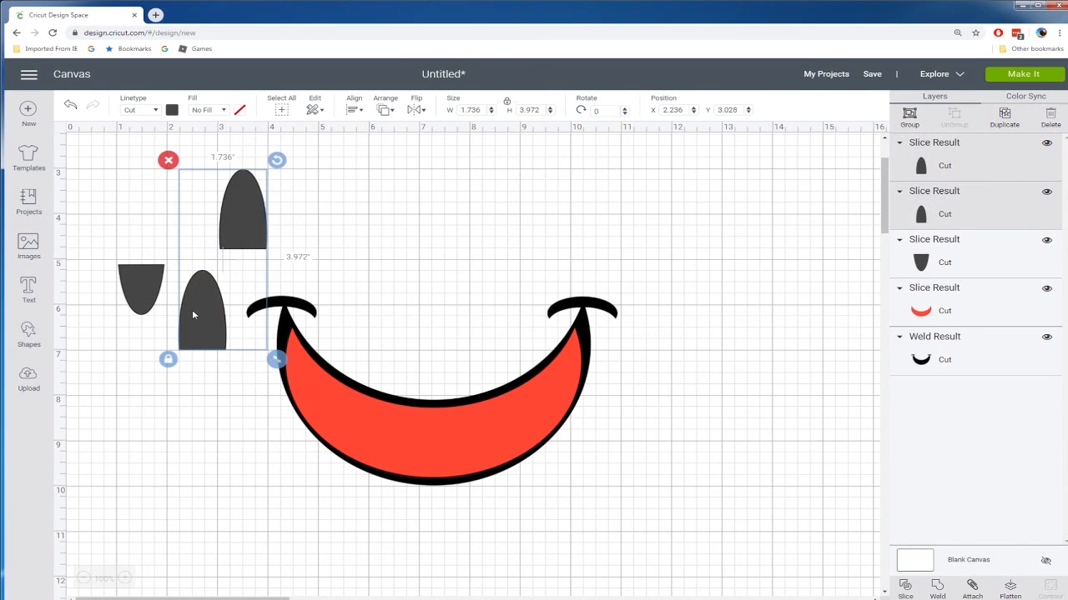
pyautogui.click(415, 111)
pyautogui.click(432, 152)
pyautogui.click(385, 204)
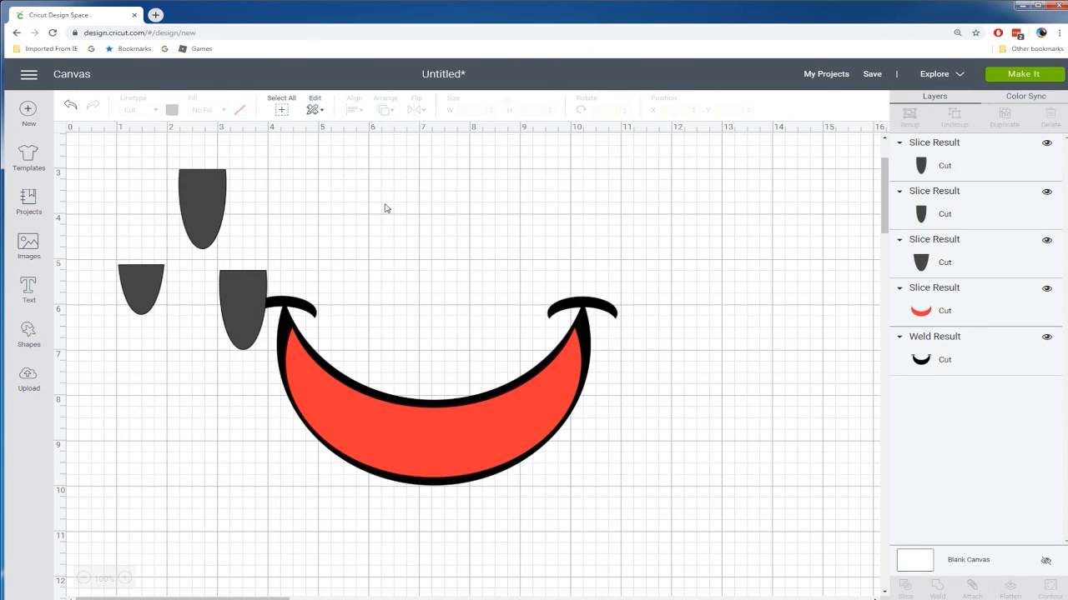
# Select all three tooth-shaped oval pieces and set their material colour to white
pyautogui.moveTo(142, 287); pyautogui.dragTo(151, 278)
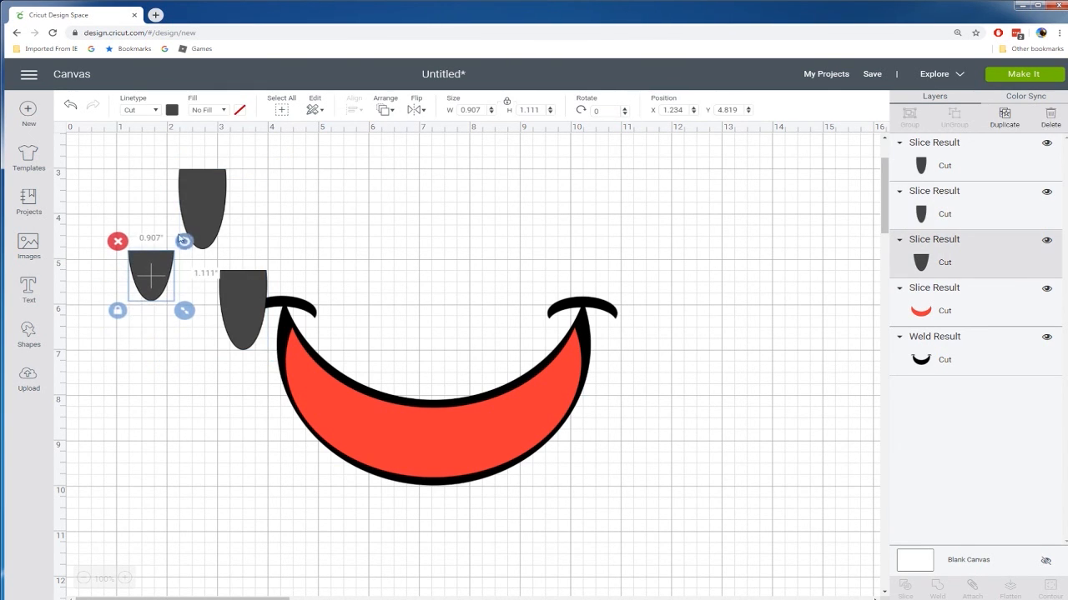
pyautogui.keyDown('shift'); pyautogui.click(202, 217); pyautogui.keyUp('shift')
pyautogui.keyDown('shift'); pyautogui.click(218, 274); pyautogui.keyUp('shift')
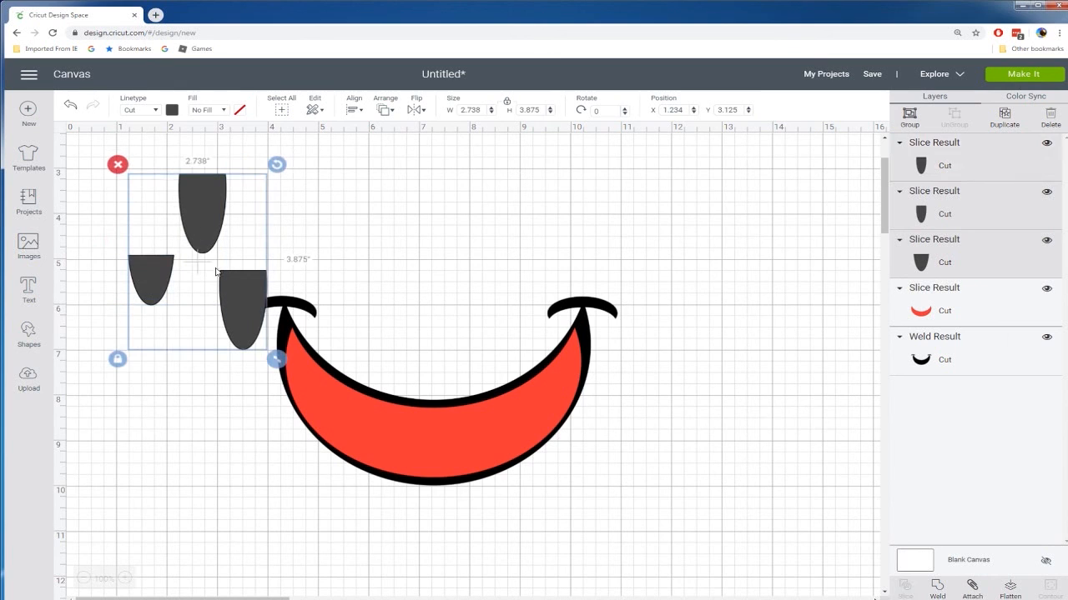
pyautogui.click(172, 111)
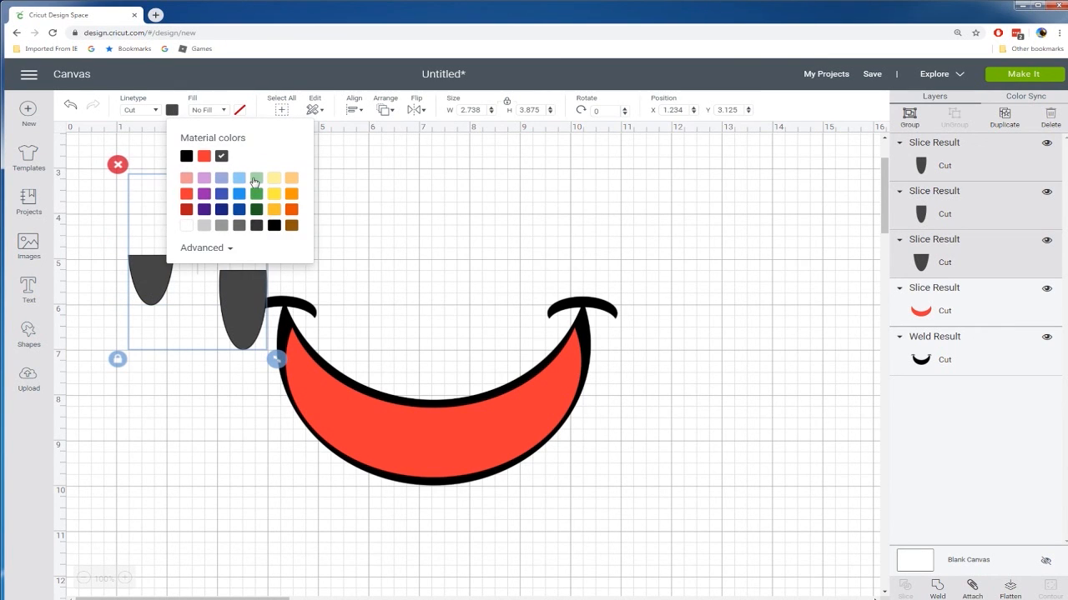
pyautogui.click(187, 226)
pyautogui.click(377, 224)
# Shrink the three white teeth and place them in the red mouth, with the longer ones tilted at either side
pyautogui.moveTo(112, 178); pyautogui.dragTo(246, 313)
pyautogui.moveTo(276, 361); pyautogui.dragTo(218, 282)
pyautogui.click(203, 315)
pyautogui.moveTo(146, 239); pyautogui.dragTo(144, 317)
pyautogui.moveTo(209, 242); pyautogui.dragTo(441, 421)
pyautogui.moveTo(182, 197); pyautogui.dragTo(510, 374)
pyautogui.moveTo(508, 419); pyautogui.dragTo(511, 420)
pyautogui.moveTo(134, 314); pyautogui.dragTo(343, 404)
# Rotate the small middle tooth upright and raise it against the mouth's upper edge
pyautogui.click(427, 448)
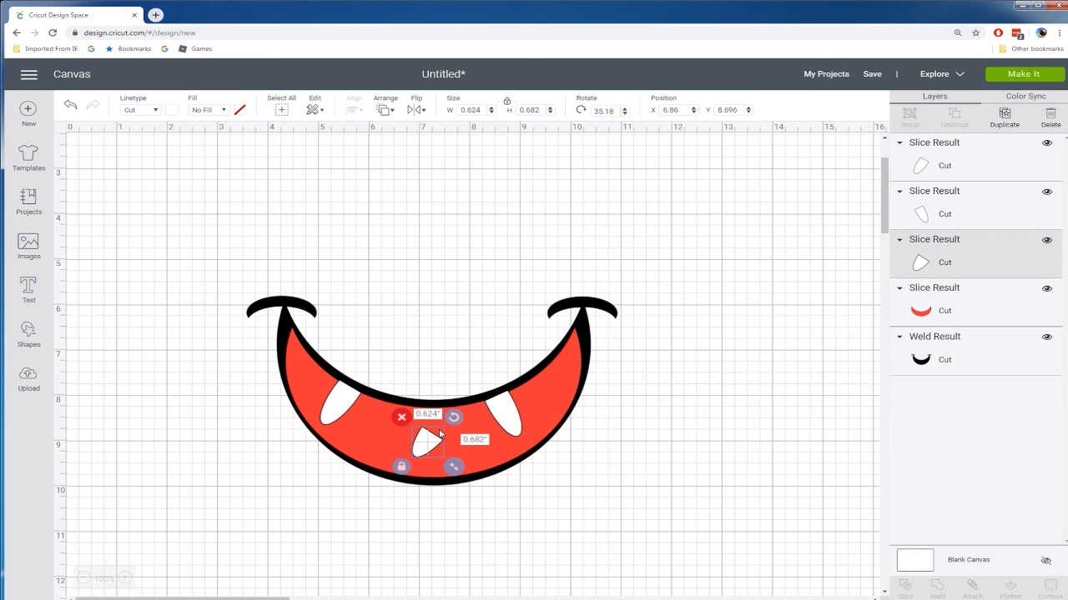
pyautogui.moveTo(453, 418); pyautogui.dragTo(431, 408)
pyautogui.moveTo(430, 454); pyautogui.dragTo(431, 425)
pyautogui.click(394, 374)
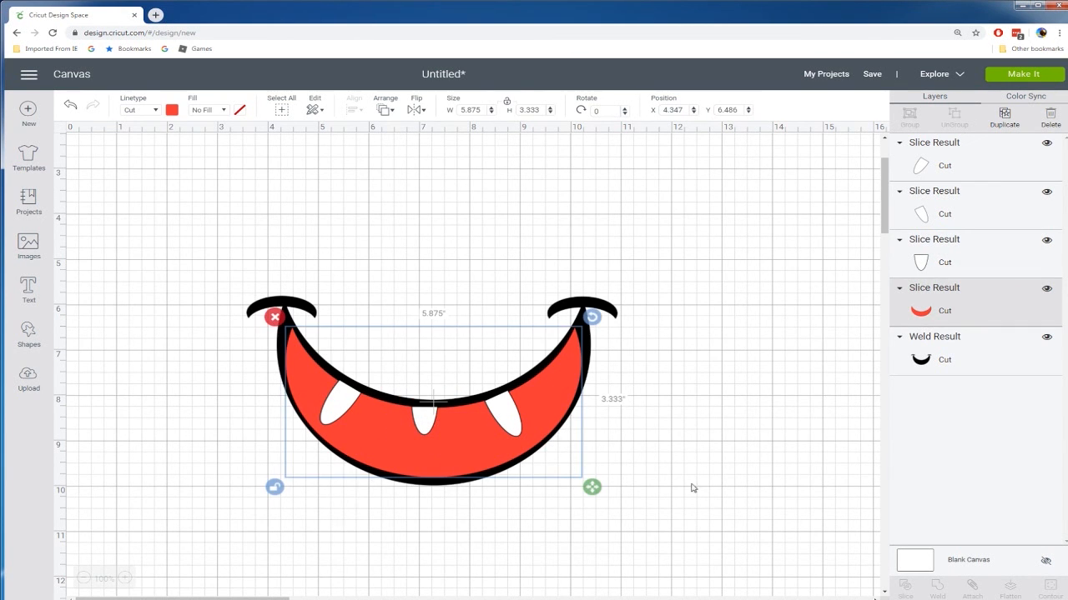
pyautogui.click(188, 253)
# Move the complete smile with its teeth lower on the canvas to free space above it
pyautogui.moveTo(196, 235); pyautogui.dragTo(682, 522)
pyautogui.moveTo(472, 452); pyautogui.dragTo(474, 506)
pyautogui.click(306, 253)
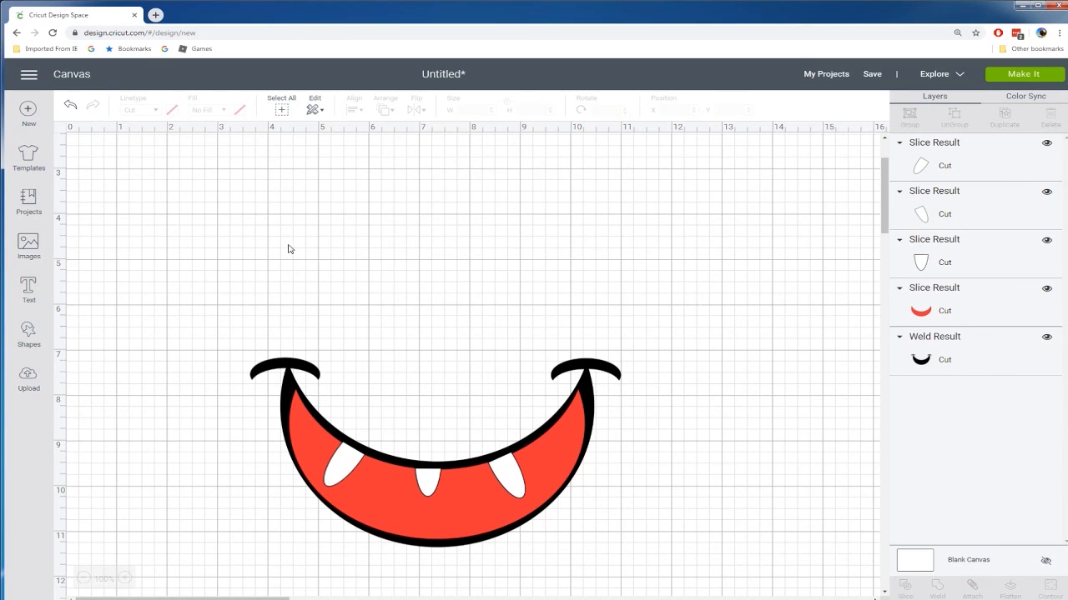
# Add a circle, enlarge it to about 4.54 in across, and position it centrally above the smile
pyautogui.click(33, 342)
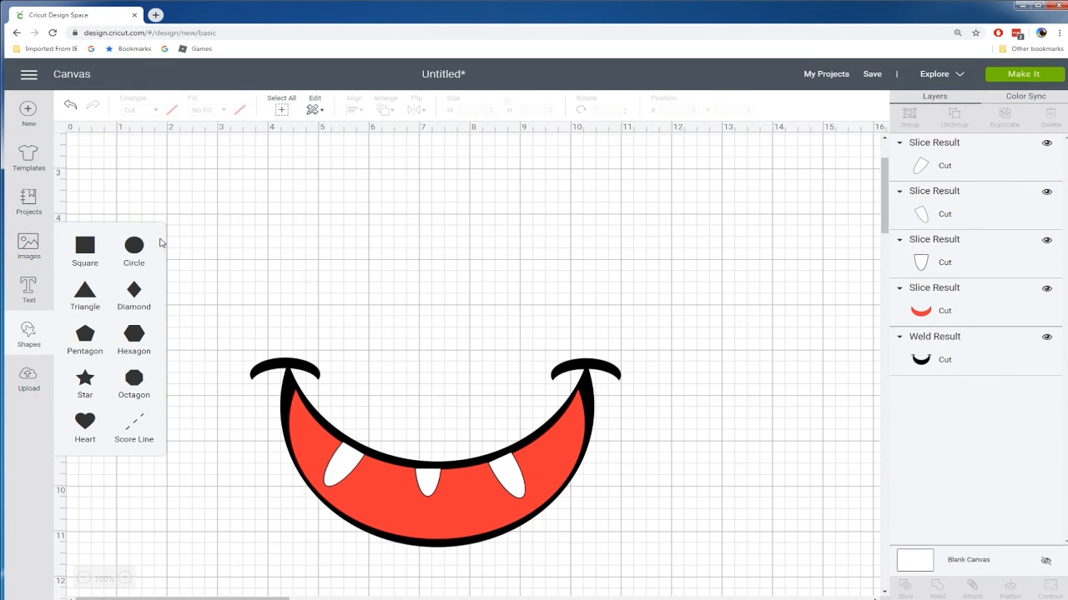
pyautogui.click(127, 246)
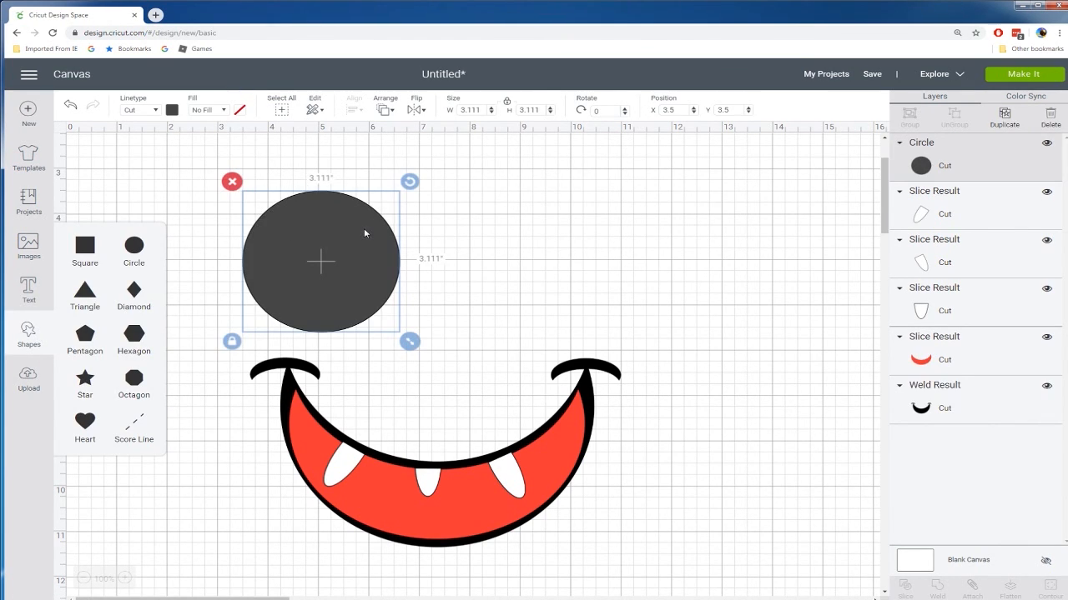
pyautogui.moveTo(372, 236); pyautogui.dragTo(454, 204)
pyautogui.moveTo(494, 320); pyautogui.dragTo(565, 384)
pyautogui.moveTo(478, 302); pyautogui.dragTo(469, 295)
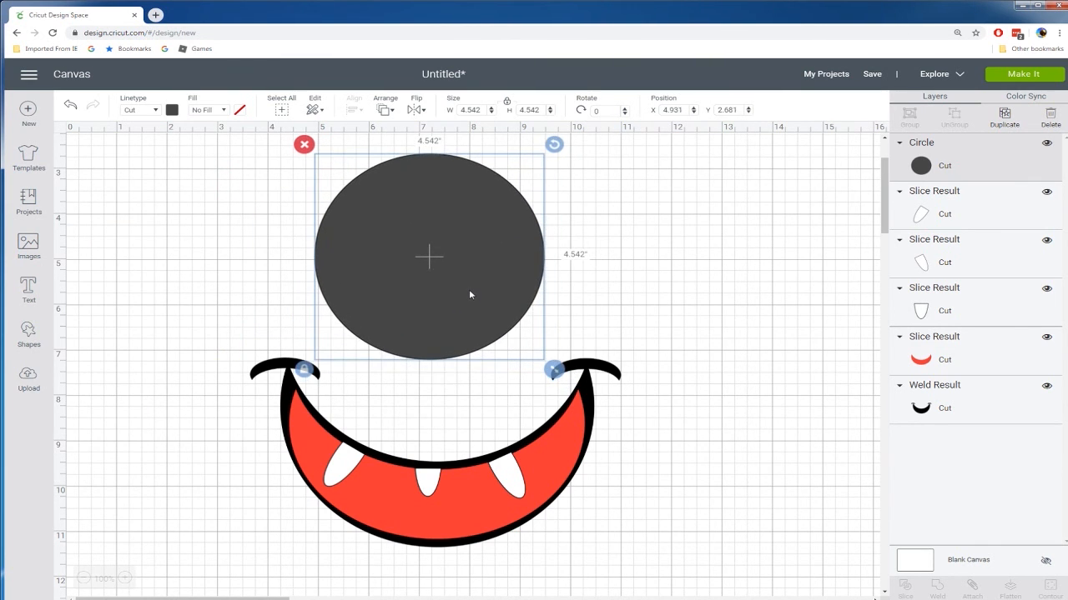
pyautogui.moveTo(471, 289); pyautogui.dragTo(476, 257)
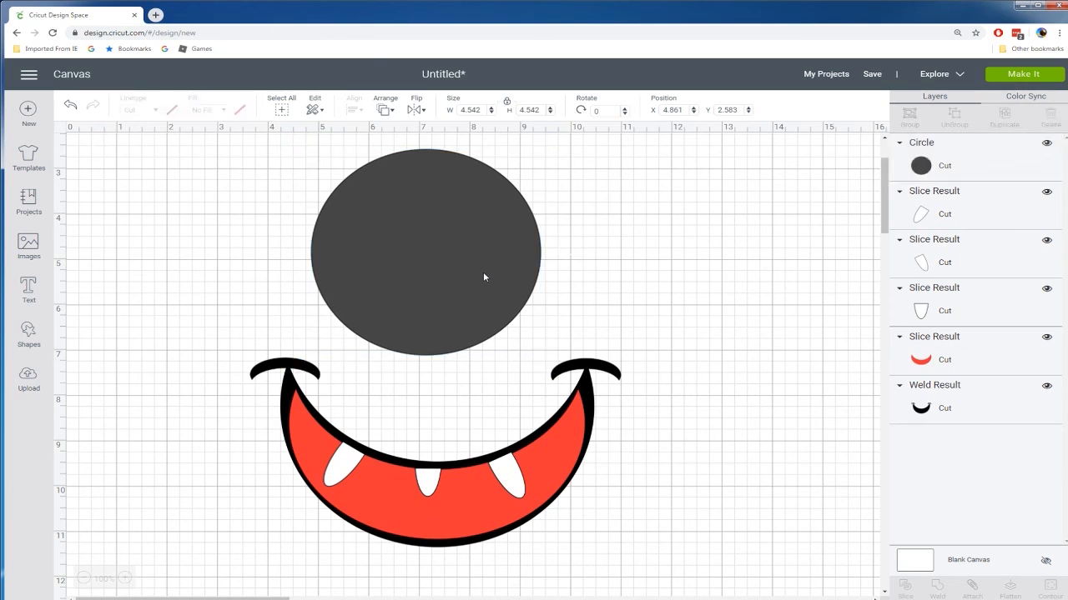
# Duplicate the large circle above the smile and recolor the original behind the copy white
pyautogui.hotkey('ctrl', 'd')
pyautogui.click(337, 231)
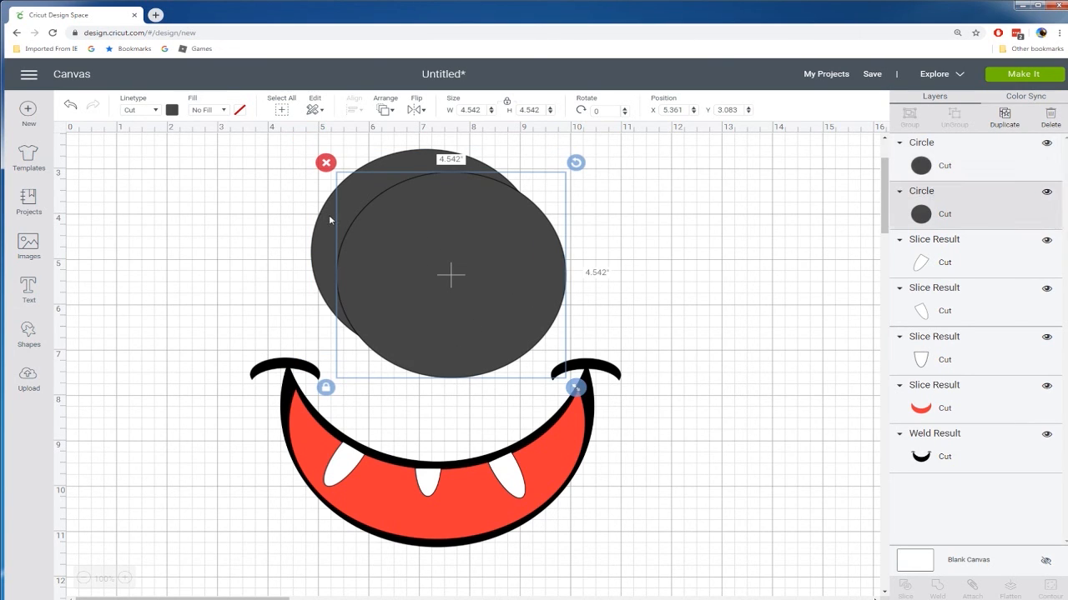
pyautogui.click(171, 110)
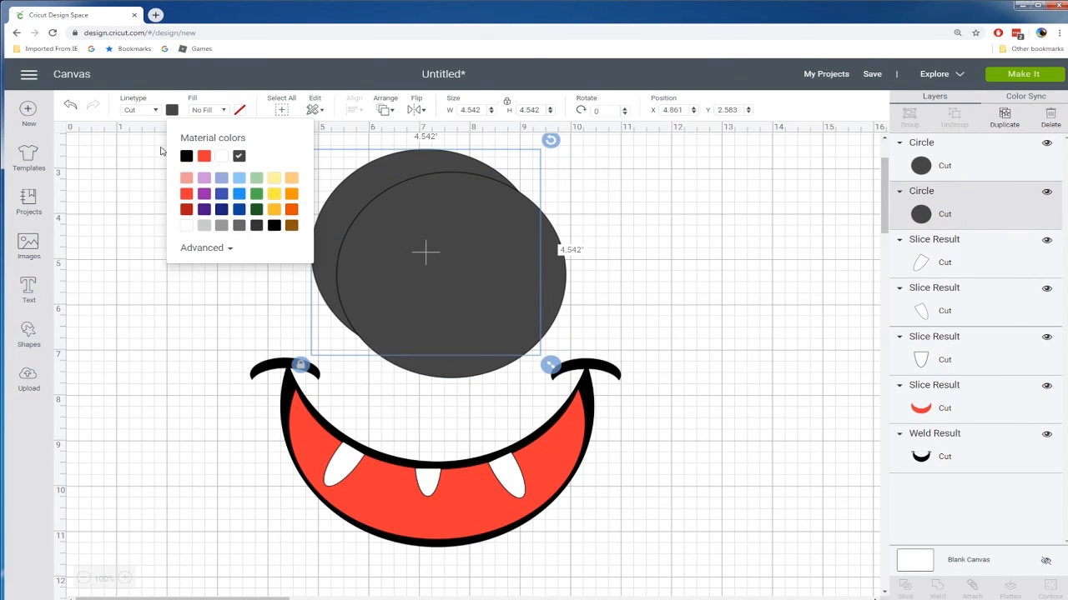
pyautogui.click(219, 157)
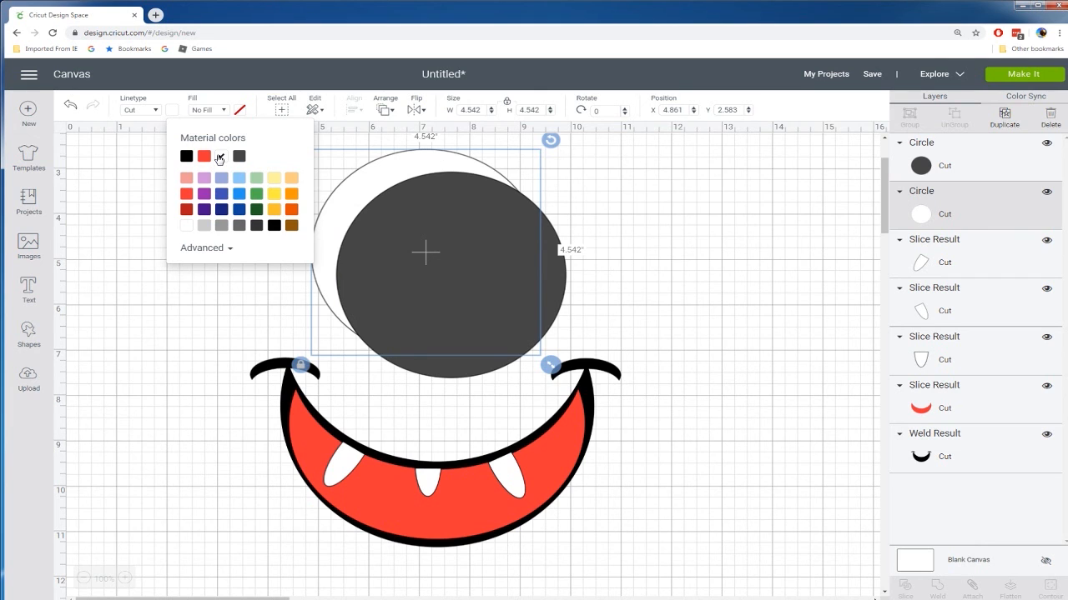
pyautogui.click(804, 194)
# Shrink the dark circle copy to about 2.81 in across and place it inside the white circle
pyautogui.click(470, 245)
pyautogui.moveTo(573, 382); pyautogui.dragTo(528, 358)
pyautogui.moveTo(460, 284)
pyautogui.mouseDown()
pyautogui.moveTo(439, 252)
pyautogui.moveTo(467, 312)
pyautogui.moveTo(487, 277)
pyautogui.moveTo(462, 280)
pyautogui.mouseUp()
pyautogui.moveTo(528, 336); pyautogui.dragTo(494, 306)
# Duplicate the smaller dark circle, place the copy beside the eye, and recolor the one inside the eye black
pyautogui.moveTo(449, 261); pyautogui.dragTo(721, 270)
pyautogui.hotkey('ctrl', 'd')
pyautogui.click(483, 263)
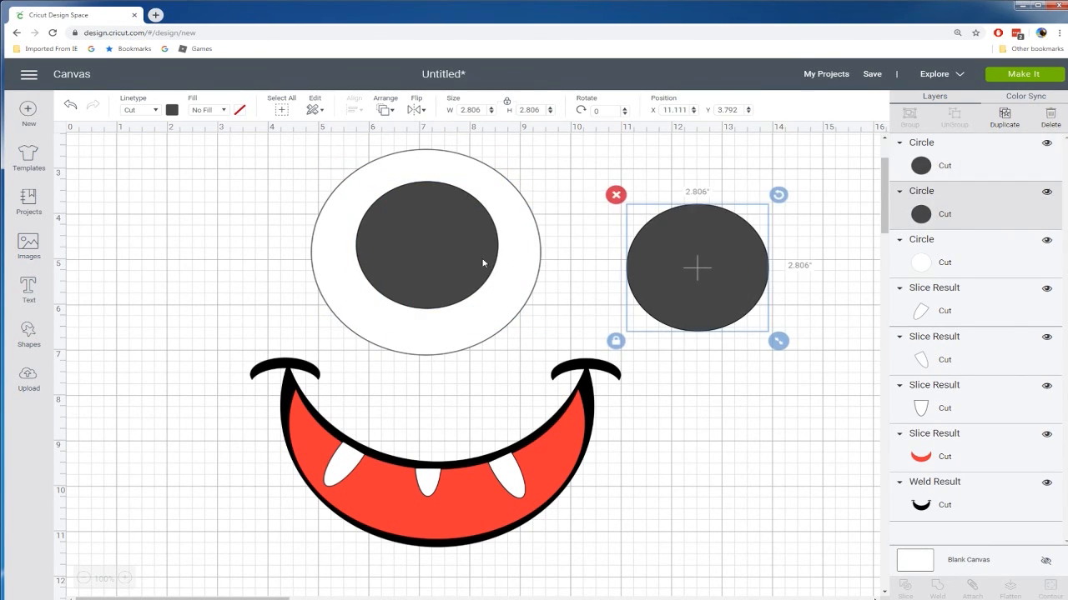
pyautogui.click(173, 111)
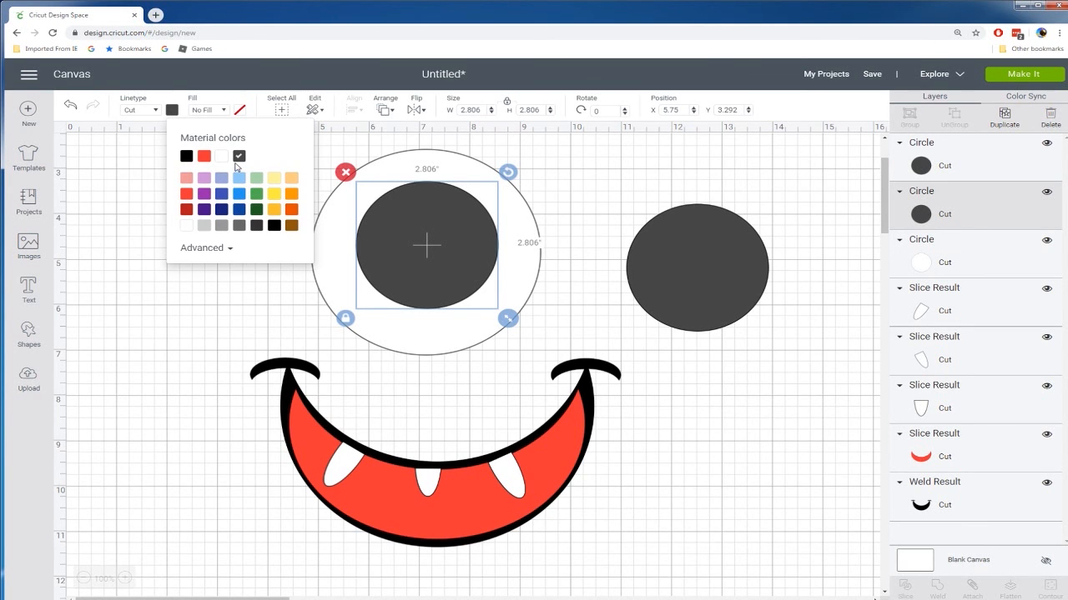
pyautogui.click(186, 155)
pyautogui.click(595, 185)
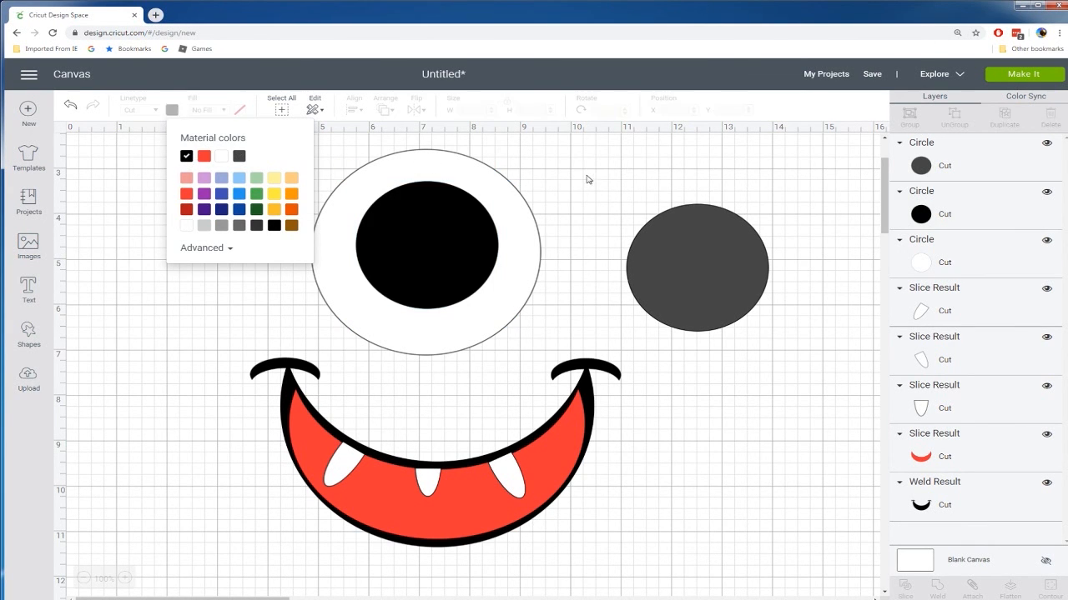
# Move the spare gray circle onto the black one and shrink it to about 2.49 in, leaving a black ring
pyautogui.moveTo(682, 275); pyautogui.dragTo(416, 241)
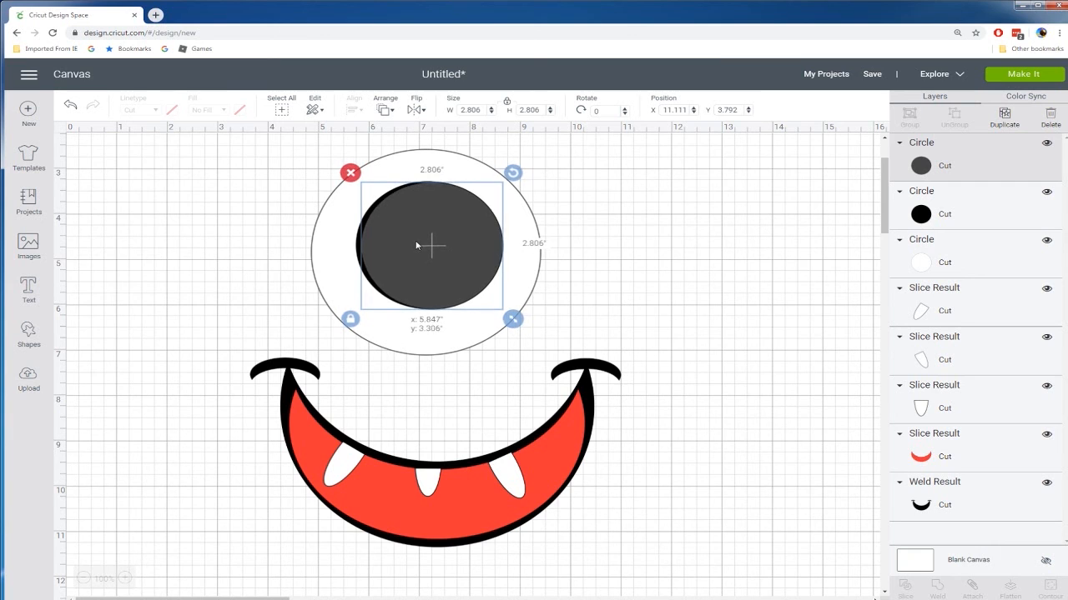
pyautogui.moveTo(505, 319); pyautogui.dragTo(496, 305)
pyautogui.moveTo(406, 247); pyautogui.dragTo(408, 248)
# Center the three eye circles on each other both horizontally and vertically
pyautogui.moveTo(254, 140); pyautogui.dragTo(558, 343)
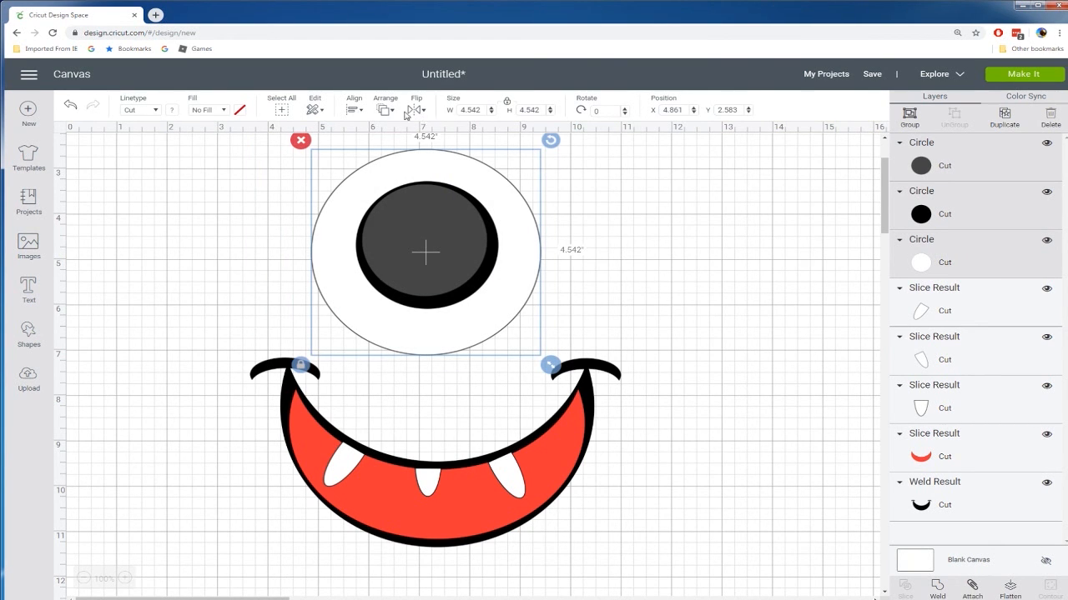
pyautogui.click(352, 109)
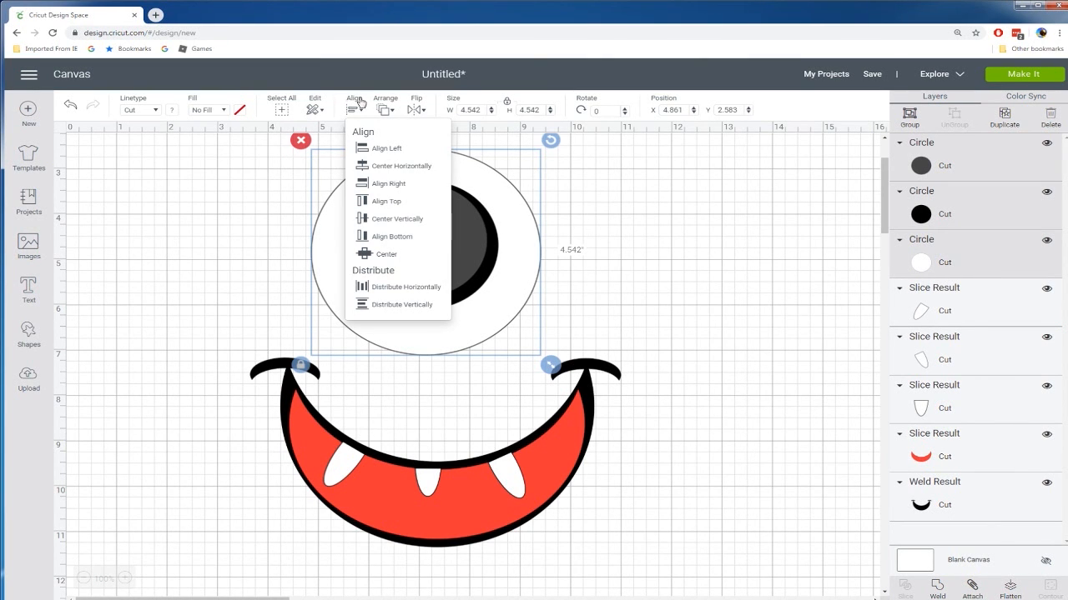
pyautogui.click(402, 166)
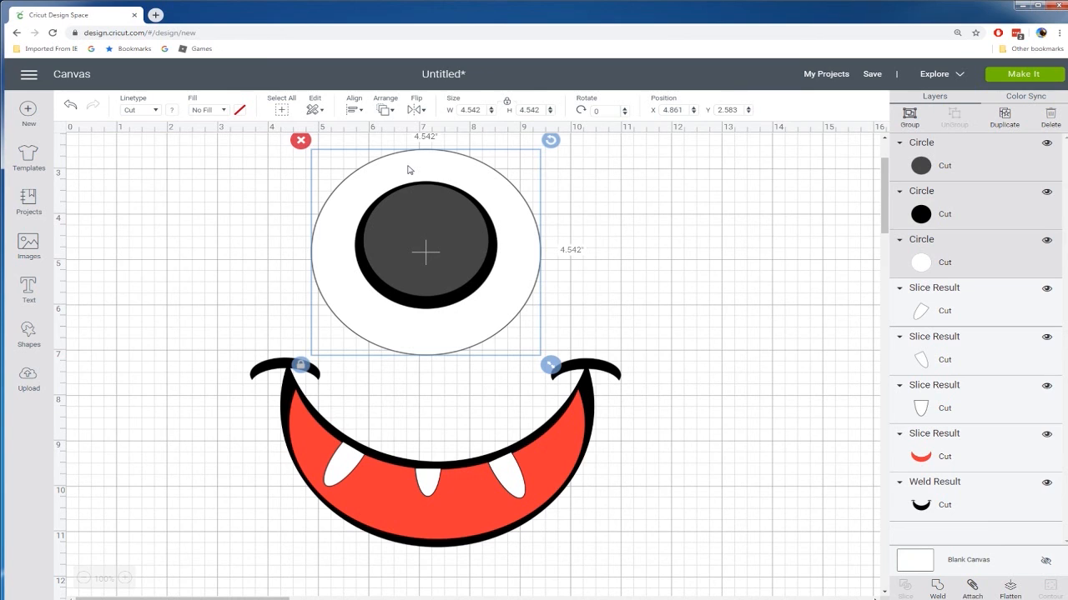
pyautogui.click(354, 114)
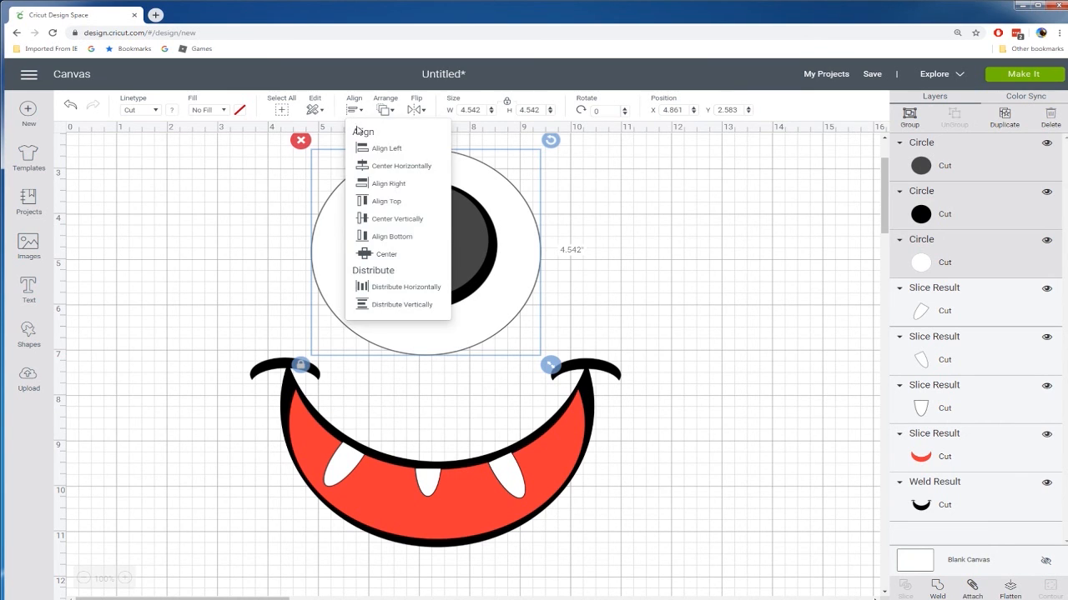
pyautogui.click(375, 223)
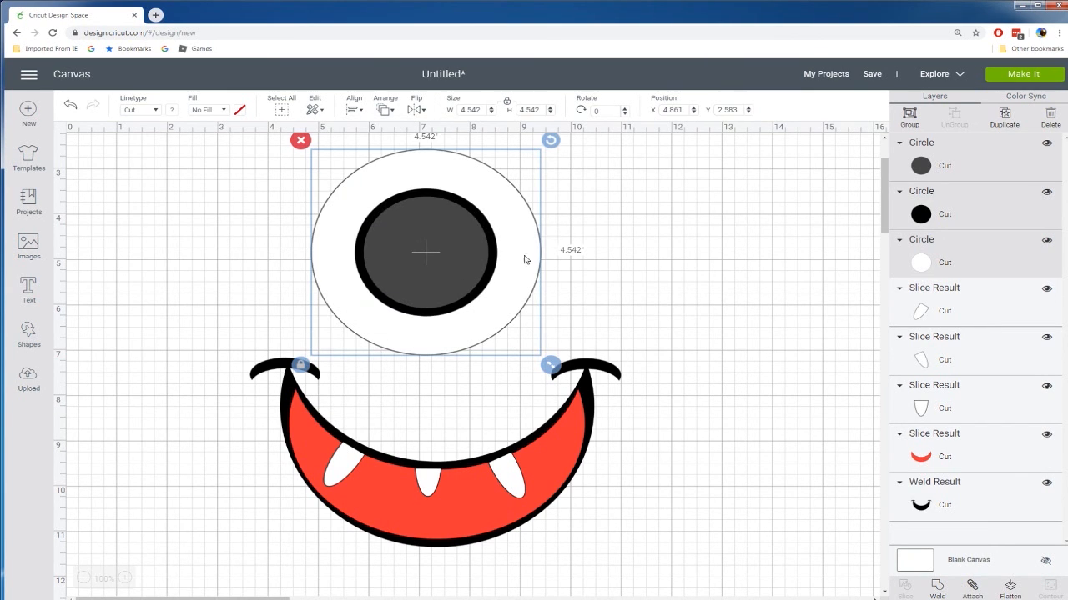
pyautogui.click(587, 228)
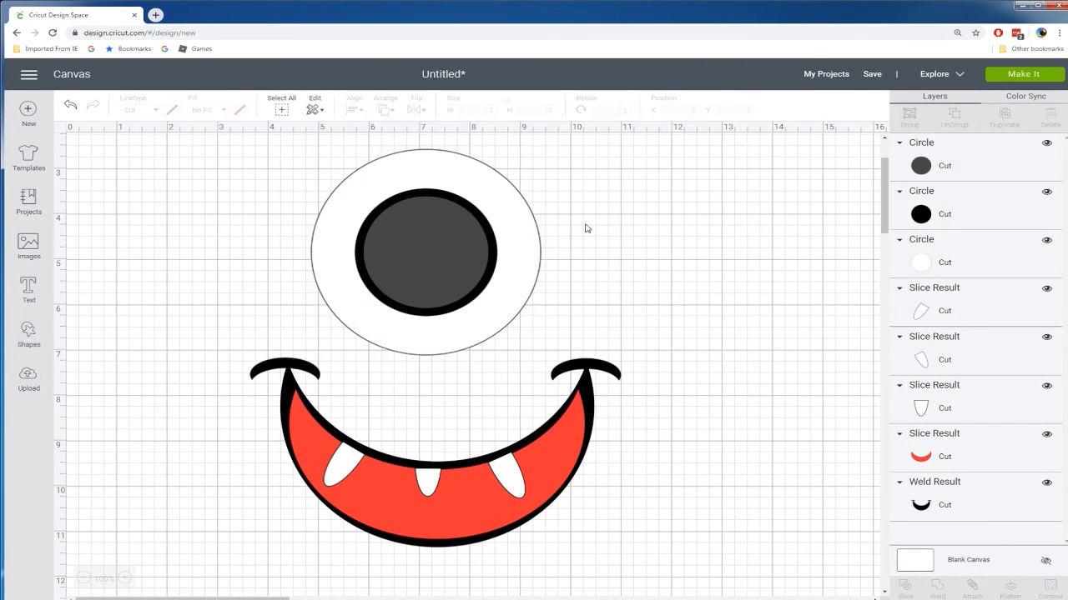
# Recolor the innermost gray circle of the eye light blue
pyautogui.click(484, 225)
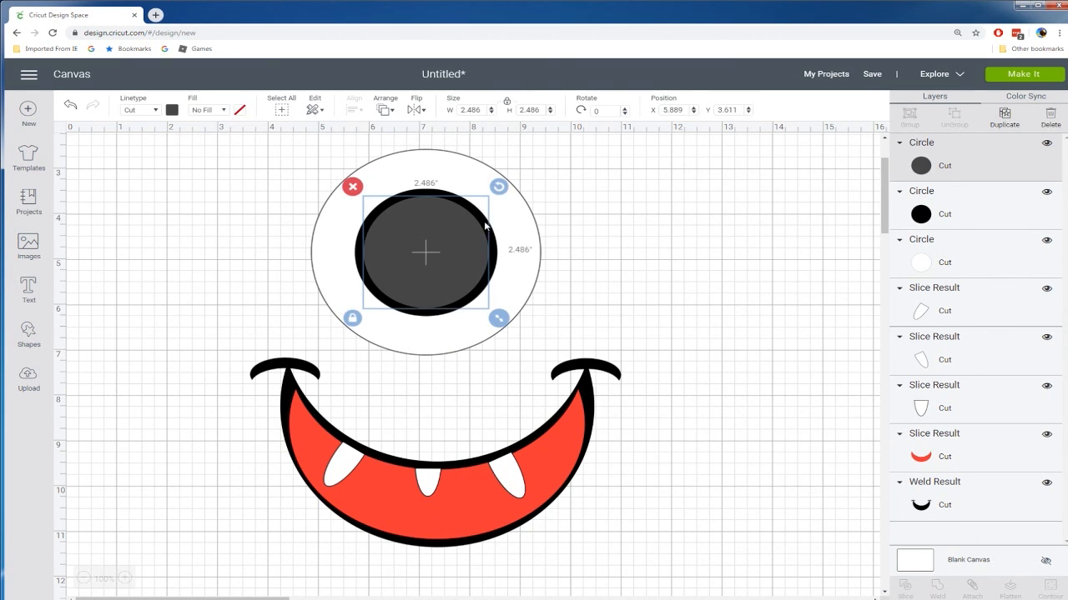
pyautogui.keyDown('shift'); pyautogui.click(447, 194); pyautogui.keyUp('shift')
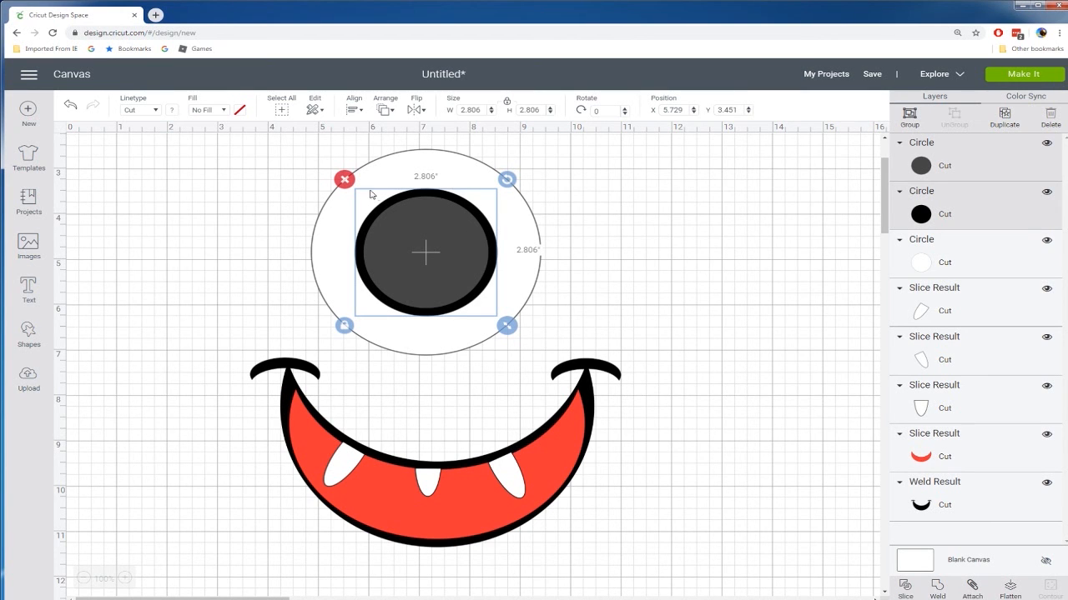
pyautogui.click(621, 184)
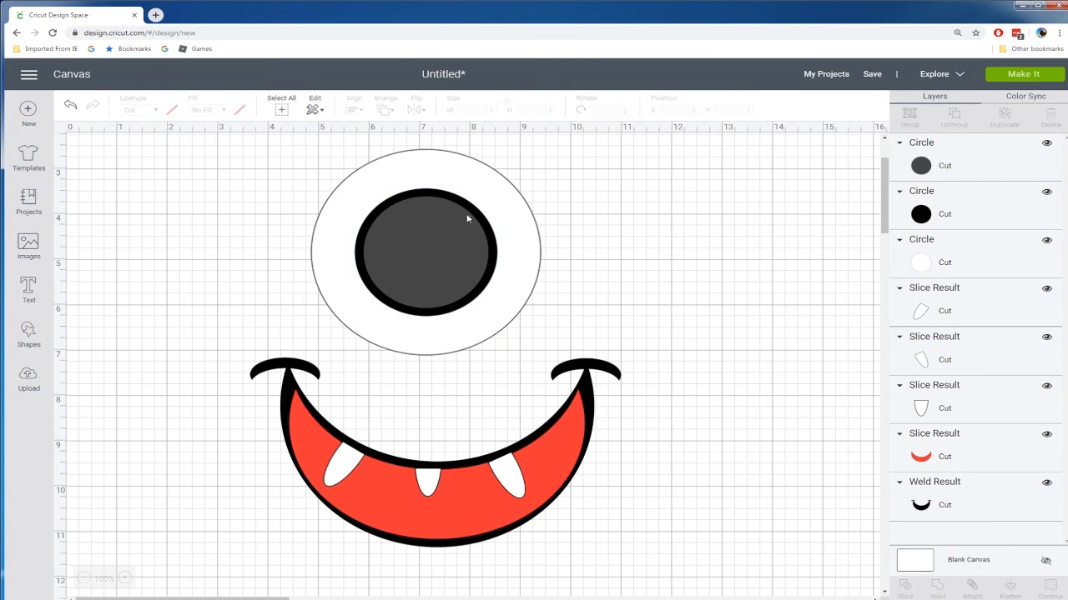
pyautogui.click(453, 229)
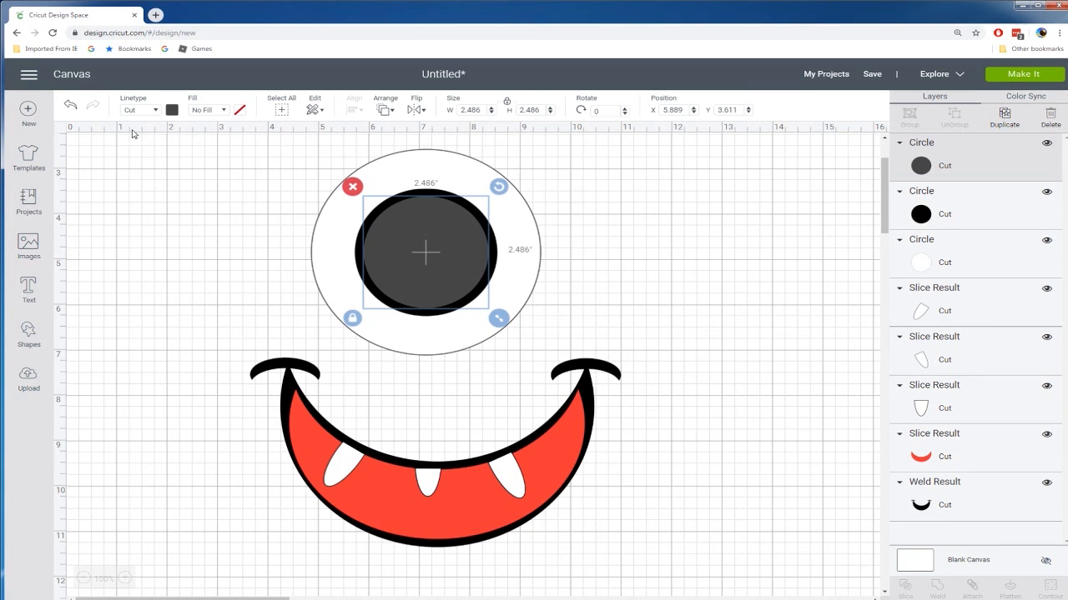
pyautogui.click(172, 110)
pyautogui.click(240, 178)
pyautogui.click(190, 331)
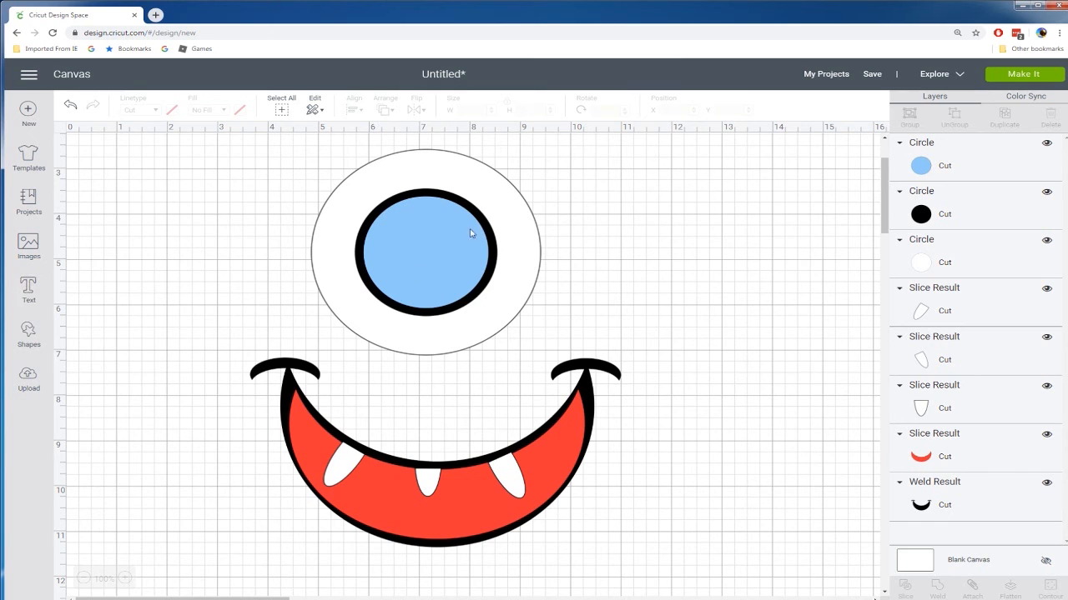
# Add a star beside the eye, duplicate it, and lay the copy over the original
pyautogui.click(38, 331)
pyautogui.click(90, 381)
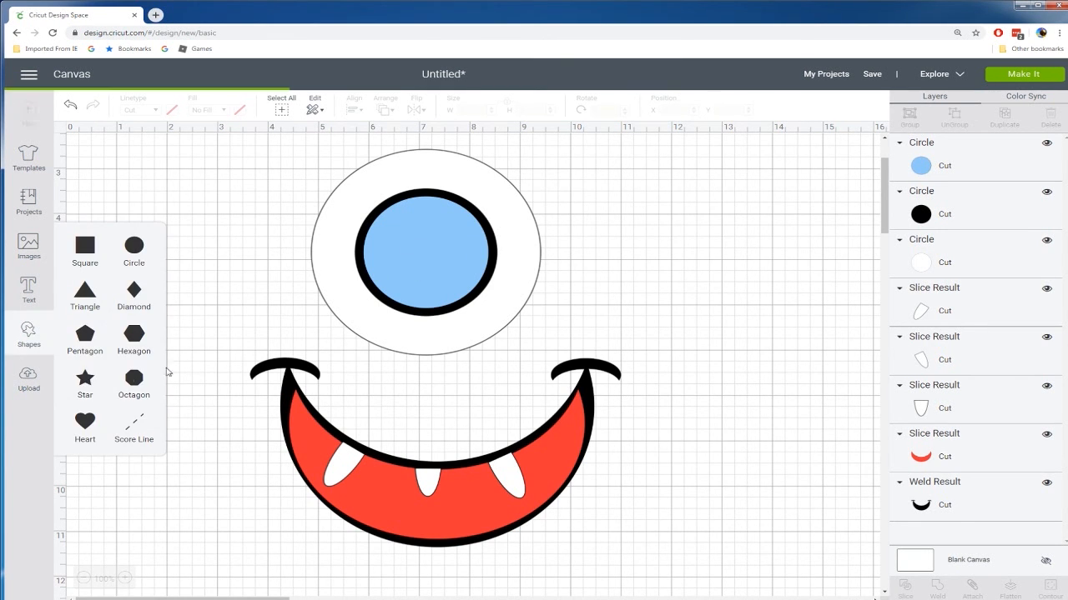
pyautogui.moveTo(317, 318); pyautogui.dragTo(166, 280)
pyautogui.hotkey('ctrl', 'd')
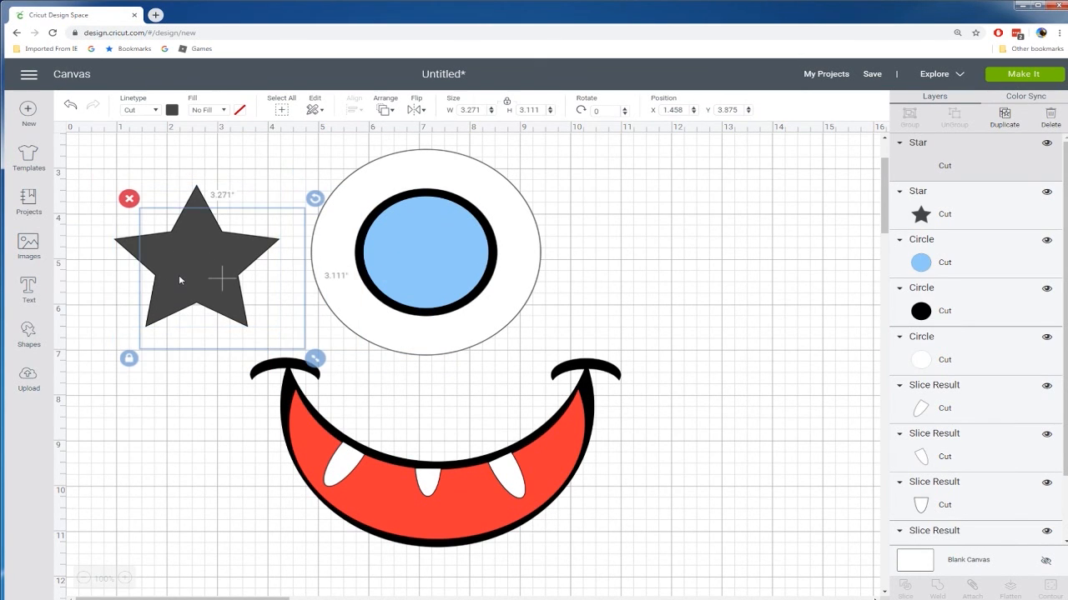
pyautogui.moveTo(211, 287); pyautogui.dragTo(210, 280)
# Center the two overlapping stars on each other horizontally and vertically
pyautogui.click(122, 149)
pyautogui.moveTo(107, 151); pyautogui.dragTo(288, 347)
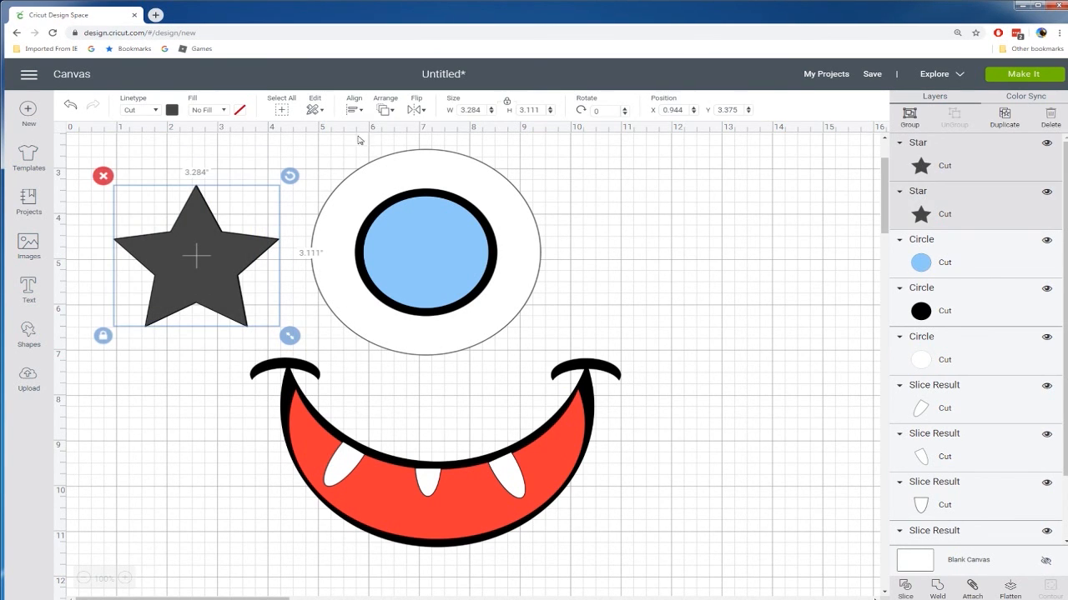
pyautogui.click(355, 110)
pyautogui.click(390, 170)
pyautogui.click(354, 110)
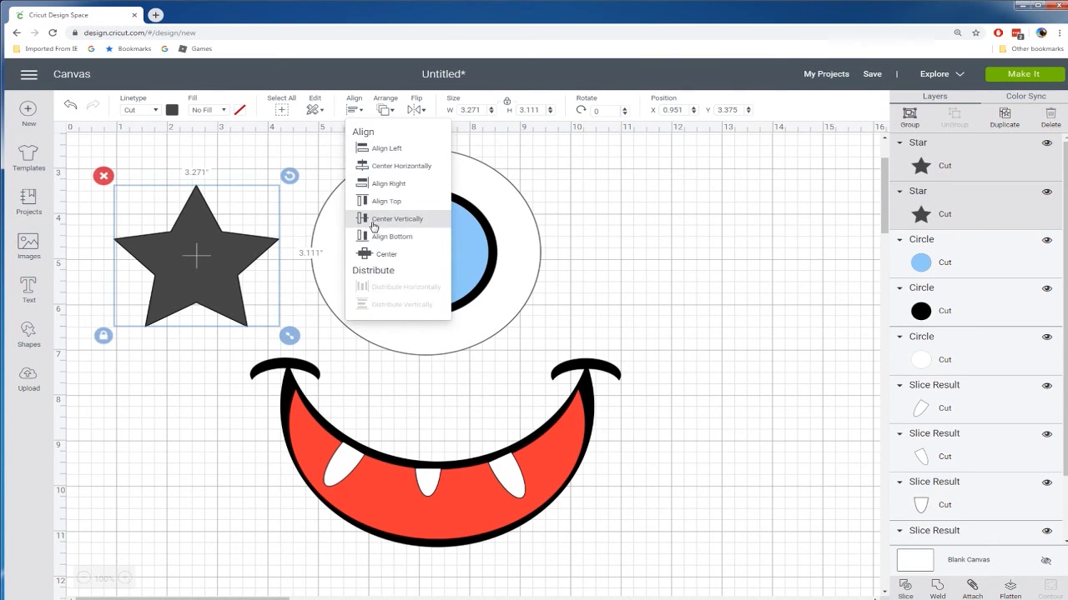
pyautogui.click(373, 222)
pyautogui.click(230, 149)
# Rotate the upper star so its points fall between the other's, and weld both stars into one starburst
pyautogui.click(206, 233)
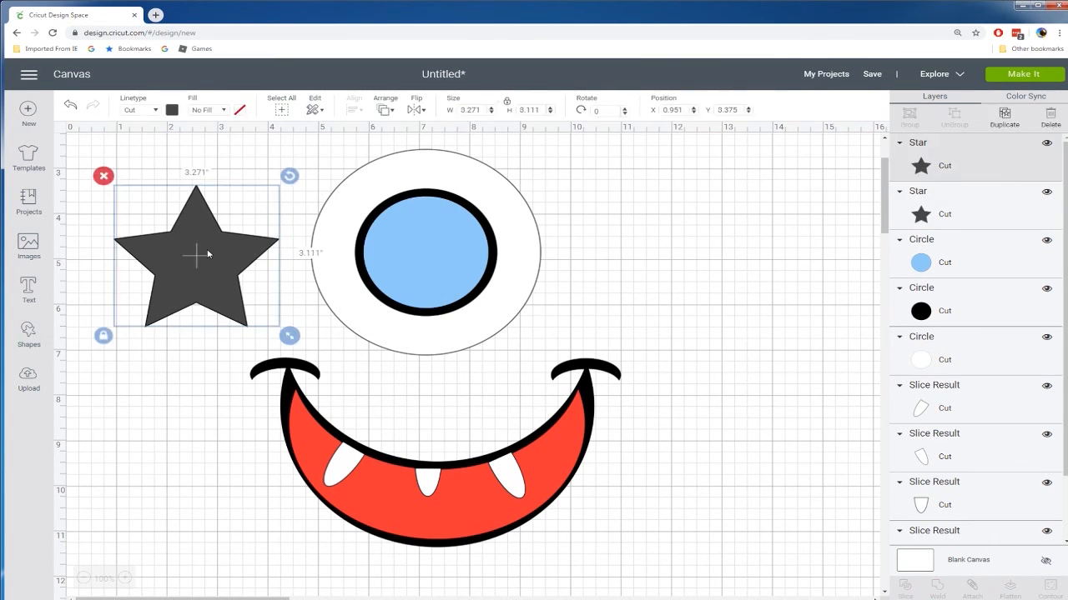
pyautogui.moveTo(291, 177); pyautogui.dragTo(309, 259)
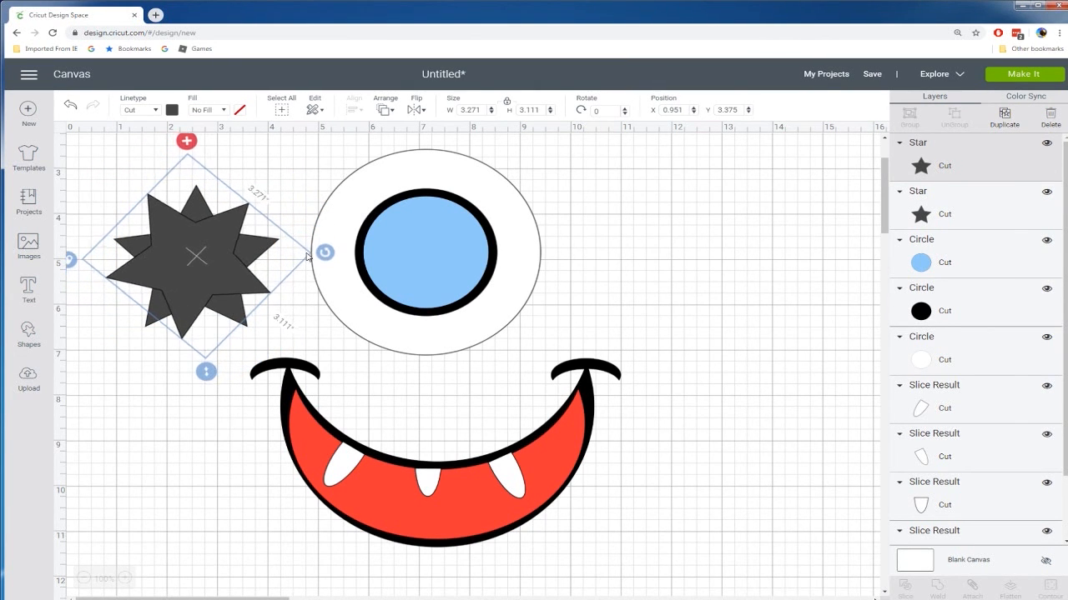
pyautogui.click(113, 154)
pyautogui.moveTo(82, 155); pyautogui.dragTo(286, 344)
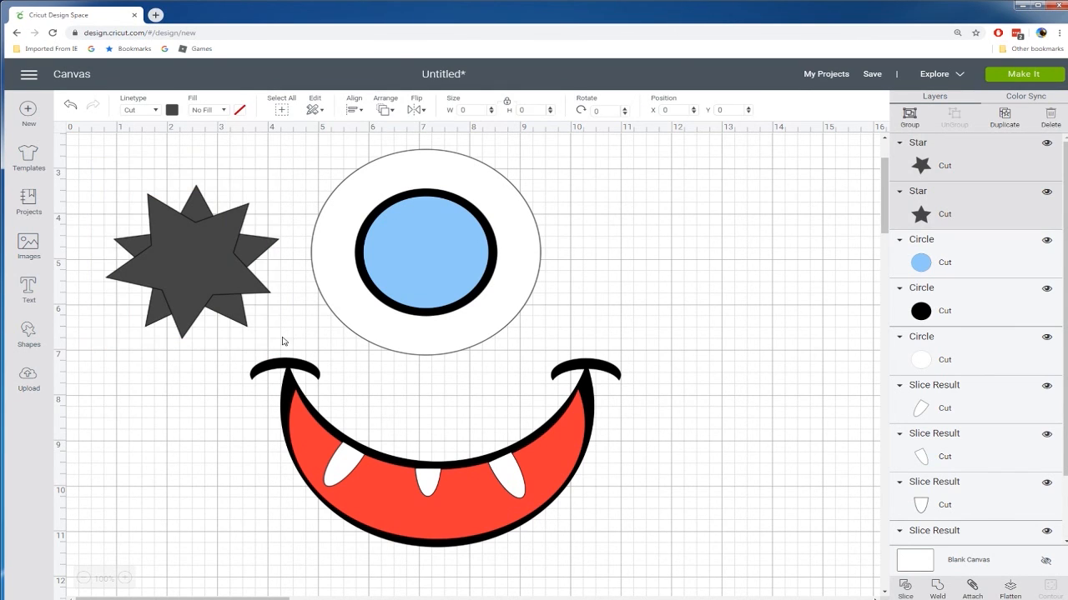
pyautogui.rightClick(228, 281)
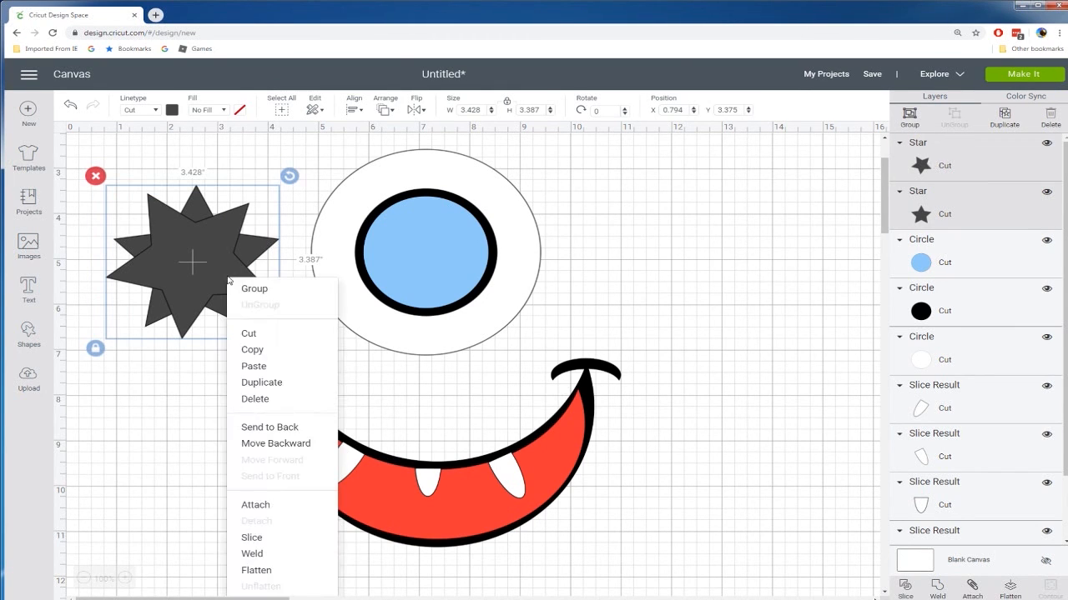
pyautogui.click(261, 554)
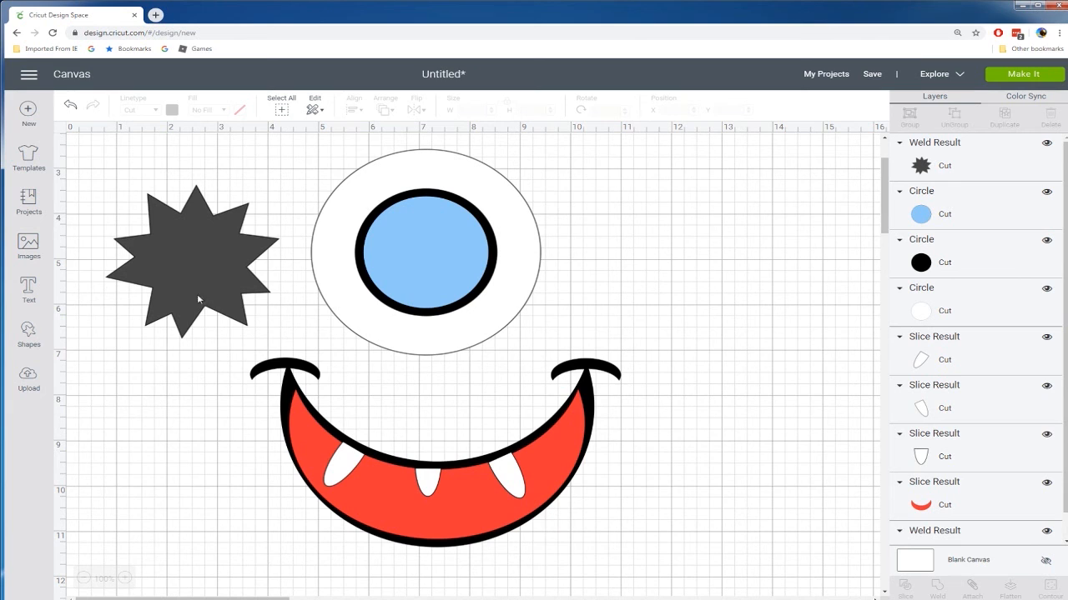
# Recolor the welded starburst a brighter blue than the iris
pyautogui.click(197, 278)
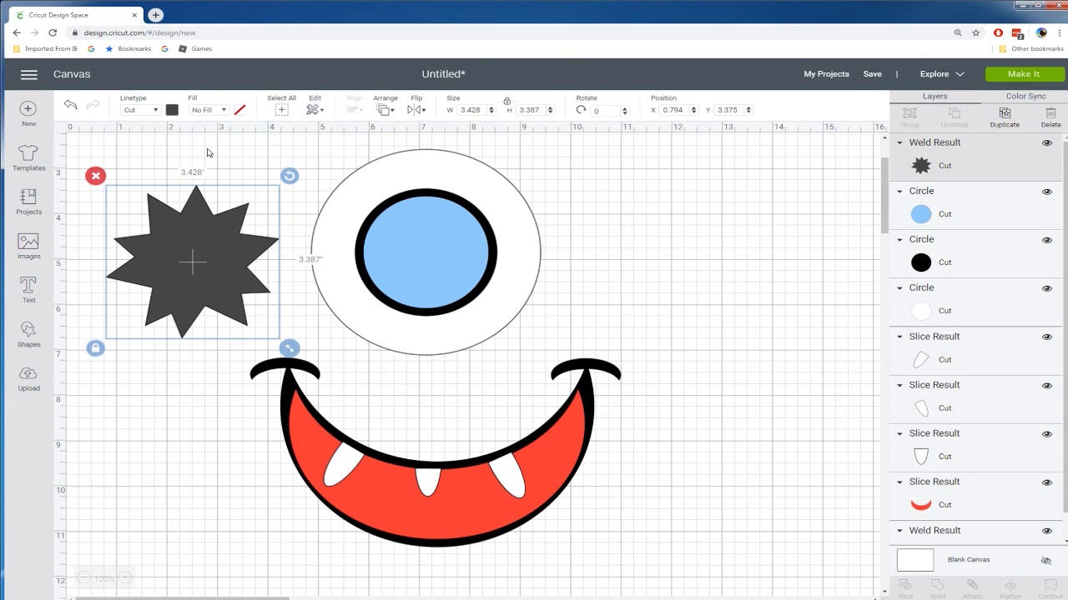
pyautogui.click(172, 110)
pyautogui.click(239, 195)
pyautogui.click(121, 423)
# Move the blue starburst into the light blue iris and resize it to about 2.32 in wide, centered there
pyautogui.moveTo(169, 279); pyautogui.dragTo(406, 270)
pyautogui.moveTo(522, 340); pyautogui.dragTo(448, 287)
pyautogui.moveTo(402, 227); pyautogui.dragTo(436, 258)
pyautogui.moveTo(486, 312); pyautogui.dragTo(495, 316)
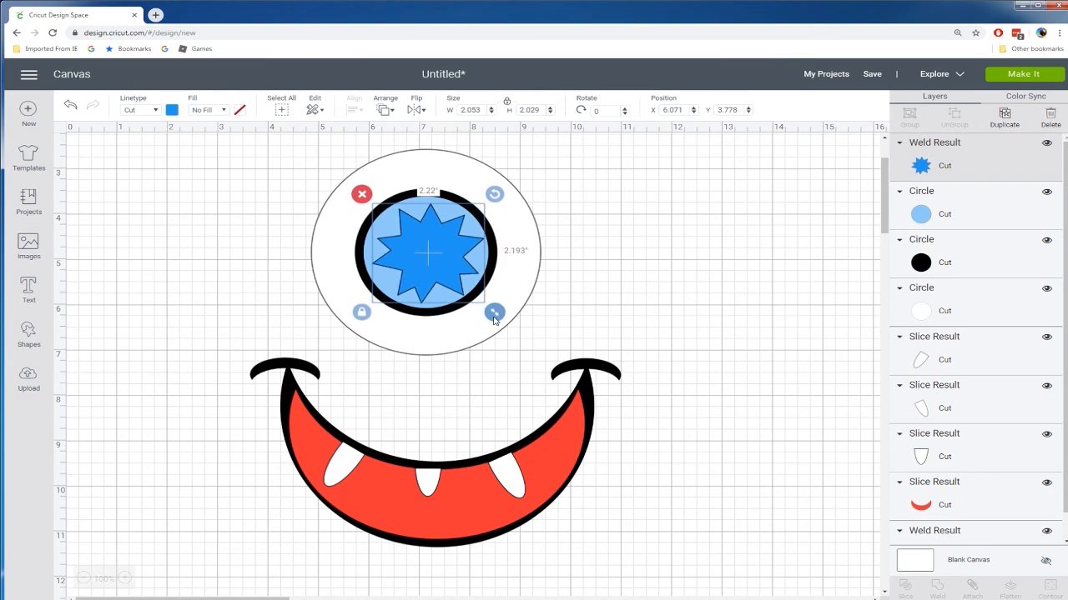
pyautogui.moveTo(415, 241); pyautogui.dragTo(411, 237)
pyautogui.moveTo(502, 305); pyautogui.dragTo(502, 320)
pyautogui.moveTo(434, 267); pyautogui.dragTo(427, 261)
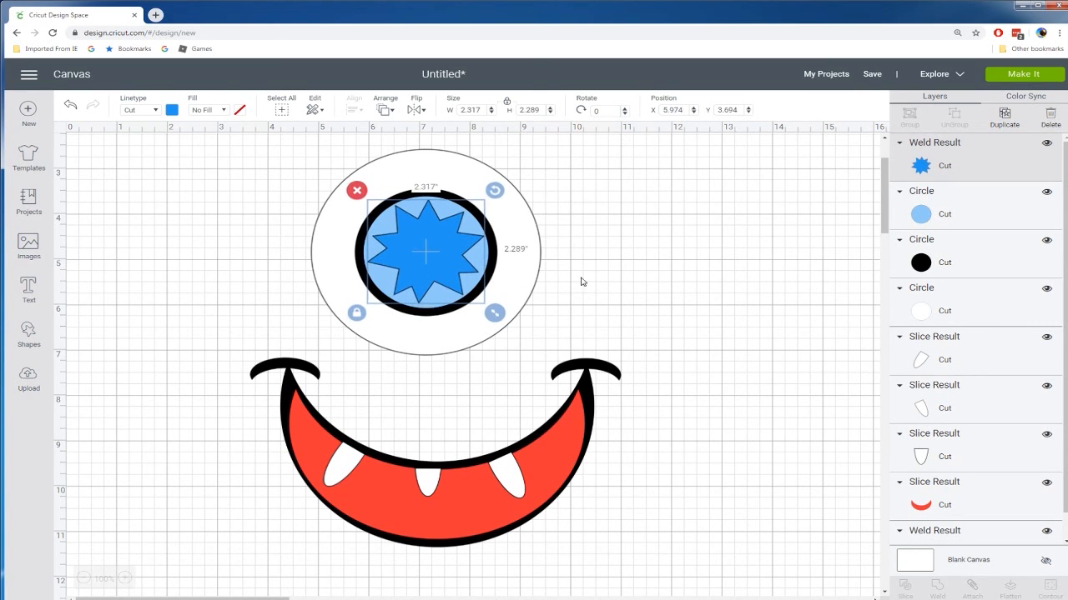
pyautogui.click(588, 275)
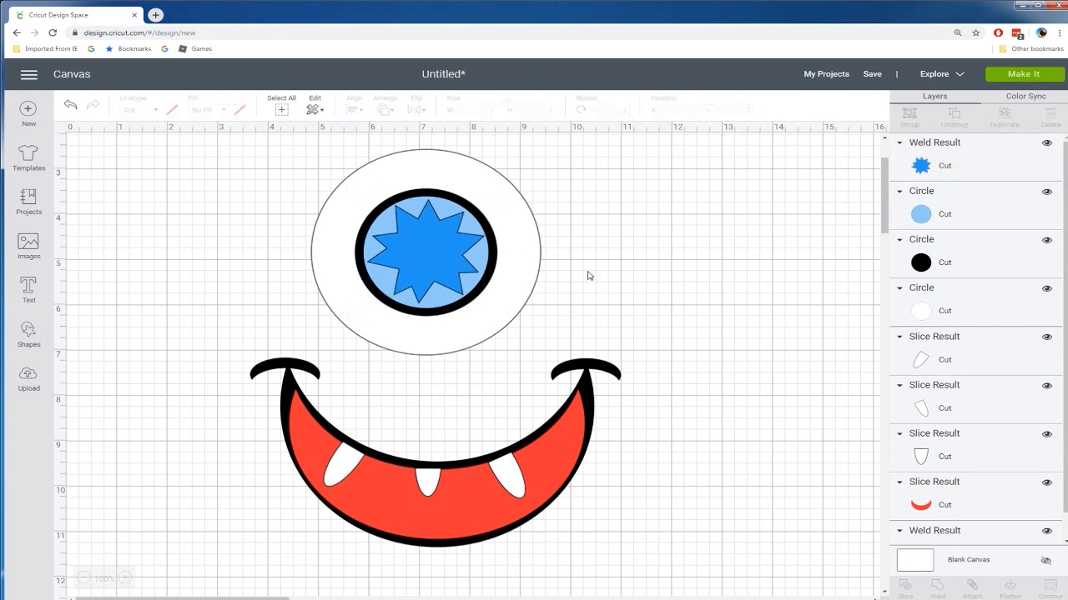
# Add a circle, shrink it to about 1.51 in across, and center it over the starburst as the pupil
pyautogui.click(28, 334)
pyautogui.click(135, 248)
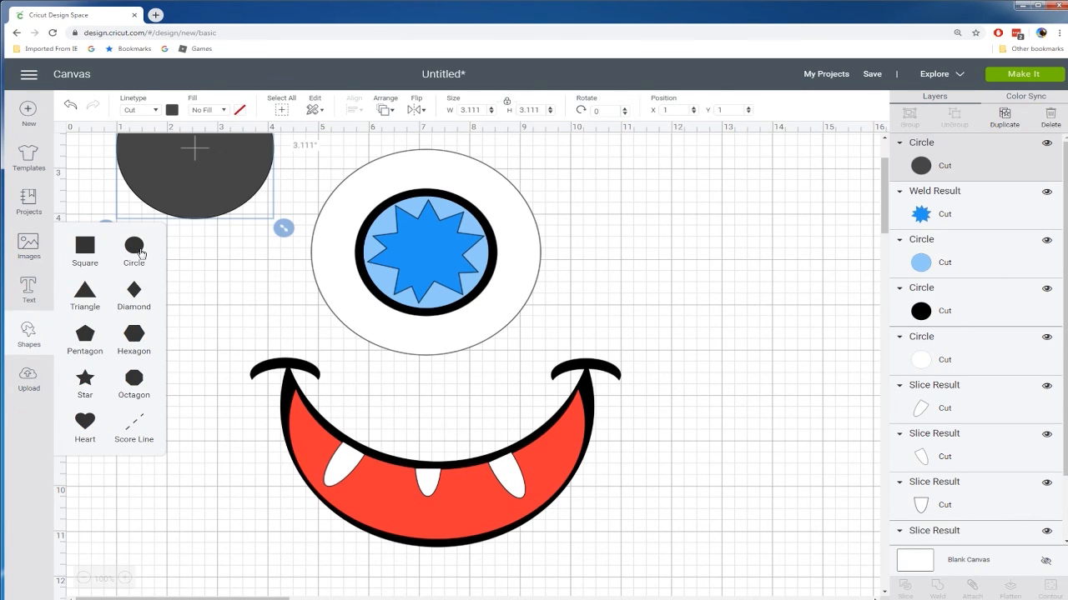
pyautogui.moveTo(242, 184); pyautogui.dragTo(210, 295)
pyautogui.moveTo(258, 329); pyautogui.dragTo(445, 258)
# Recolor the pupil circle at the center of the eye black
pyautogui.click(172, 110)
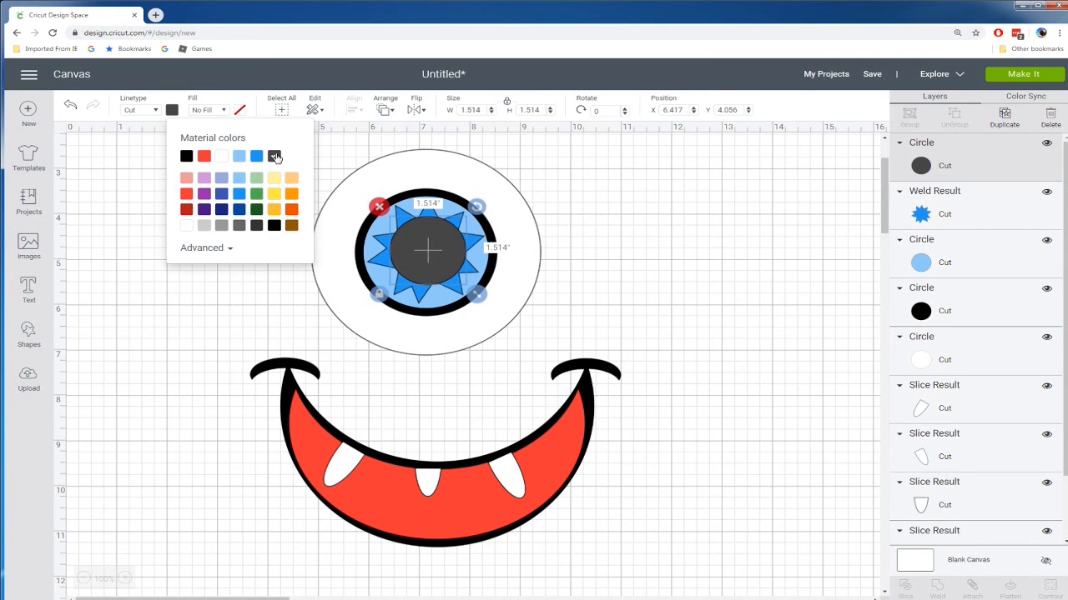
pyautogui.click(186, 155)
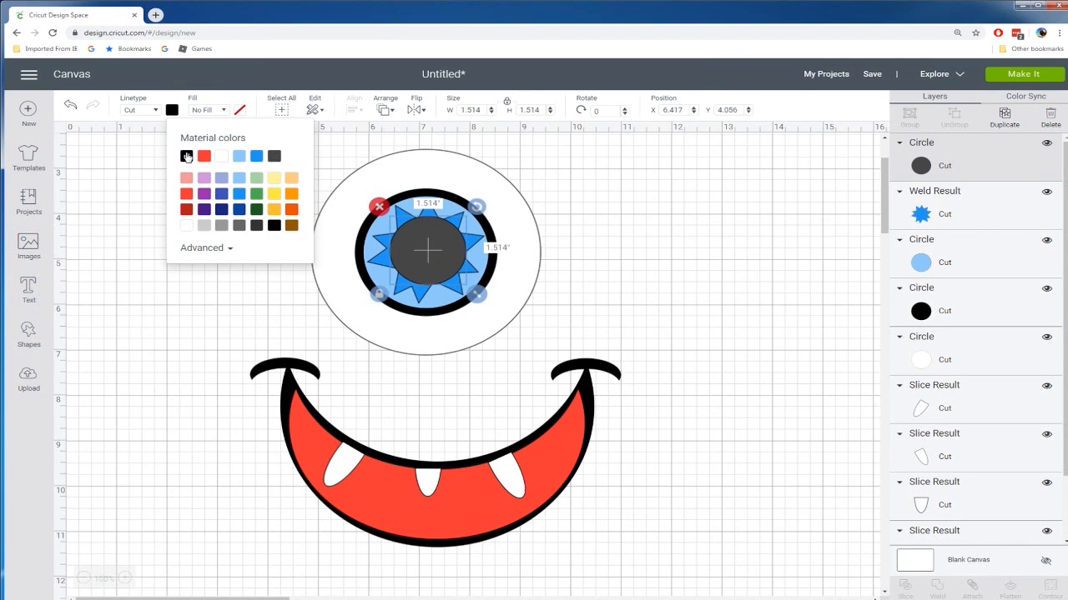
pyautogui.click(99, 348)
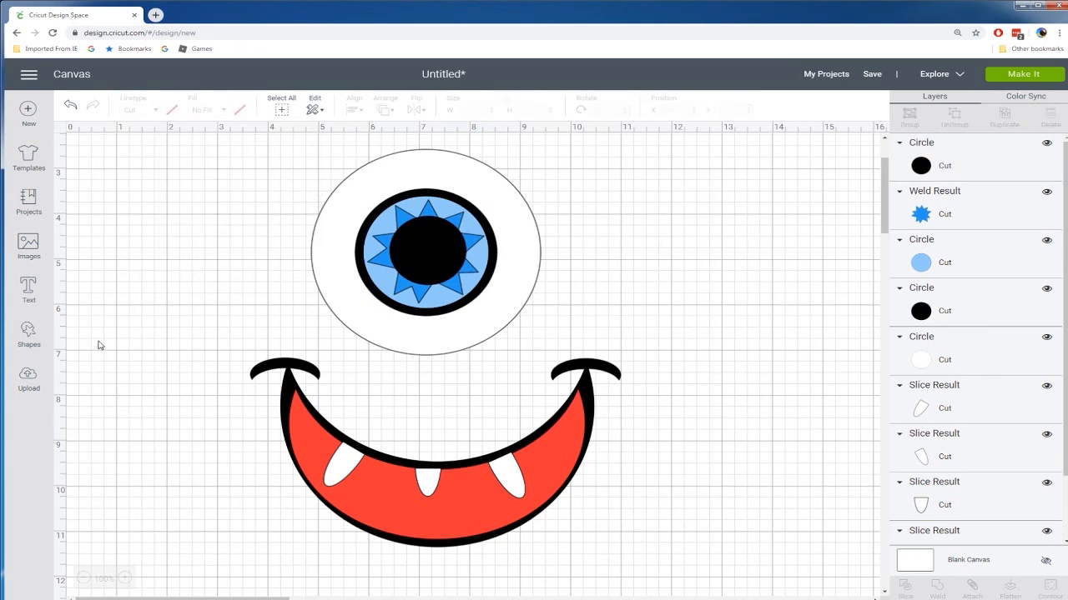
# Add a circle and shrink it to about 0.57 in across for the eye's highlight
pyautogui.click(29, 333)
pyautogui.click(134, 247)
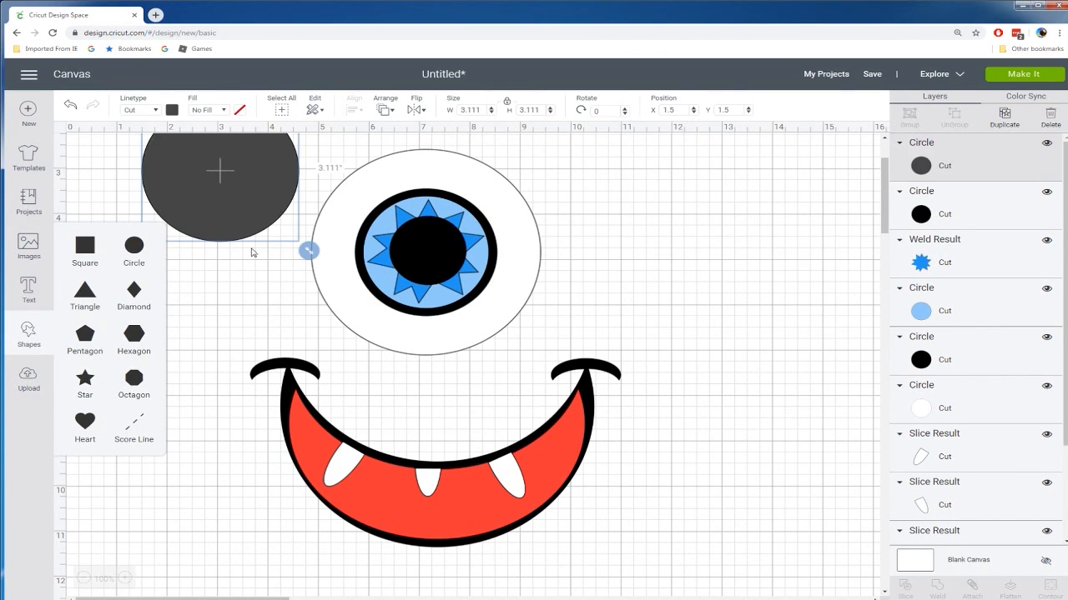
pyautogui.moveTo(308, 250); pyautogui.dragTo(251, 195)
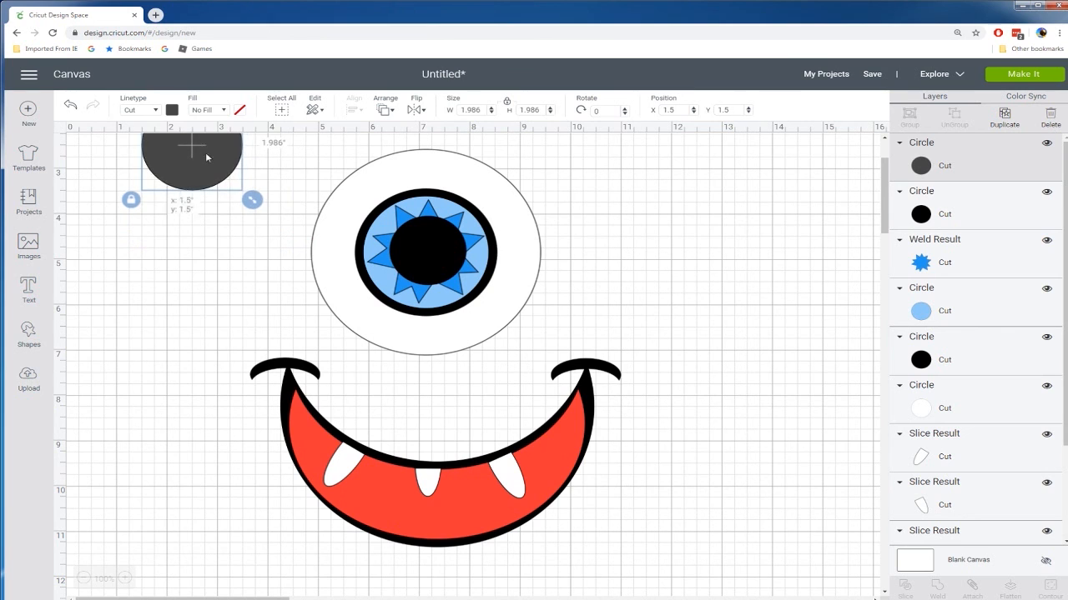
pyautogui.moveTo(203, 150); pyautogui.dragTo(193, 296)
pyautogui.moveTo(242, 345); pyautogui.dragTo(171, 275)
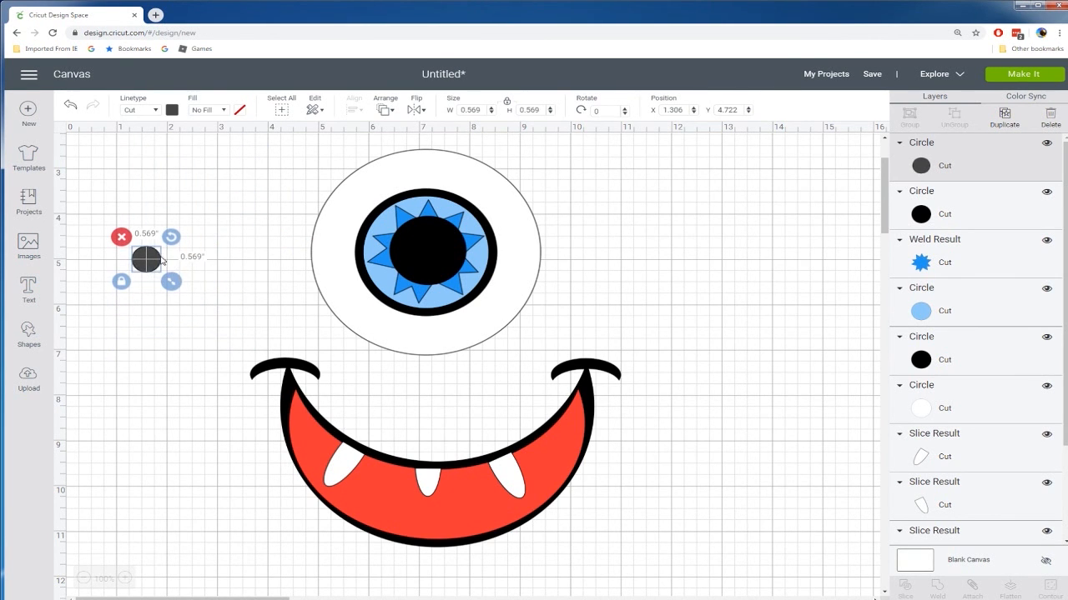
# Recolor the small circle white and place it on the pupil's upper-right edge as a highlight
pyautogui.click(171, 111)
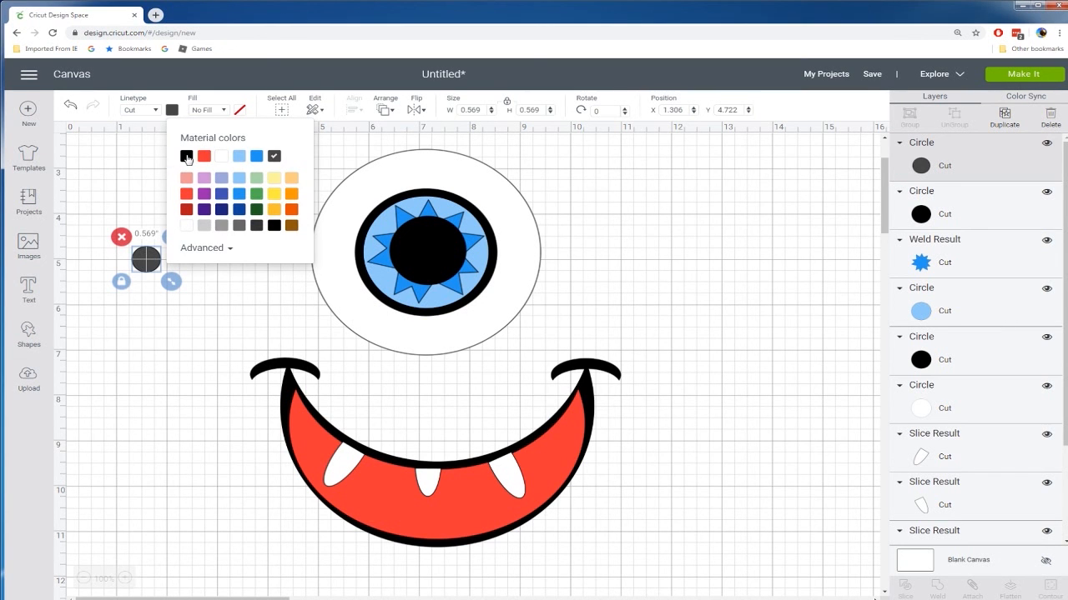
pyautogui.click(187, 158)
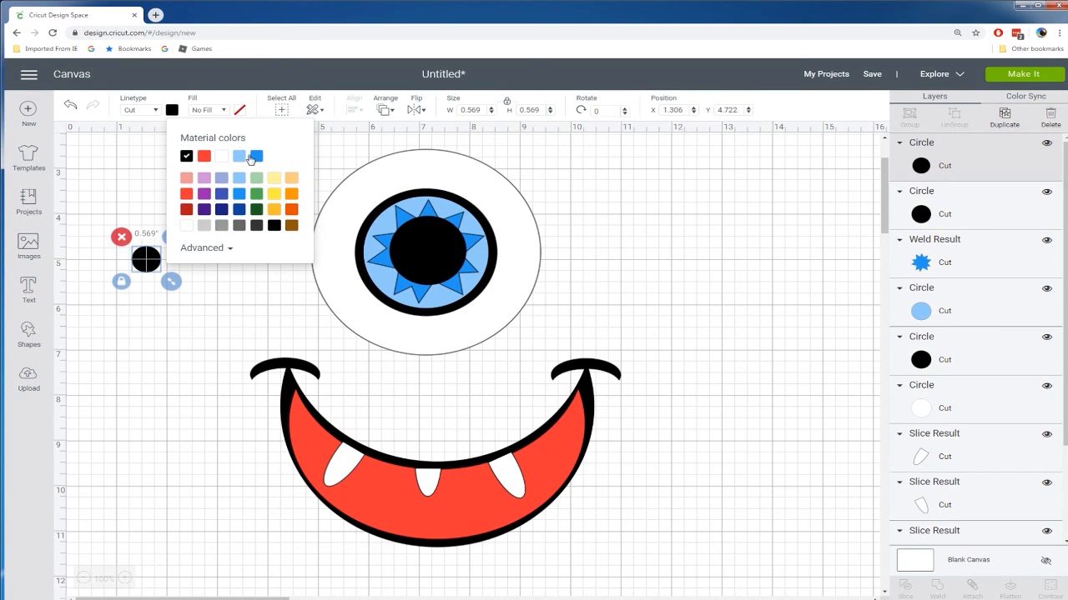
pyautogui.click(221, 156)
pyautogui.moveTo(171, 282); pyautogui.dragTo(456, 231)
pyautogui.click(158, 291)
pyautogui.click(176, 250)
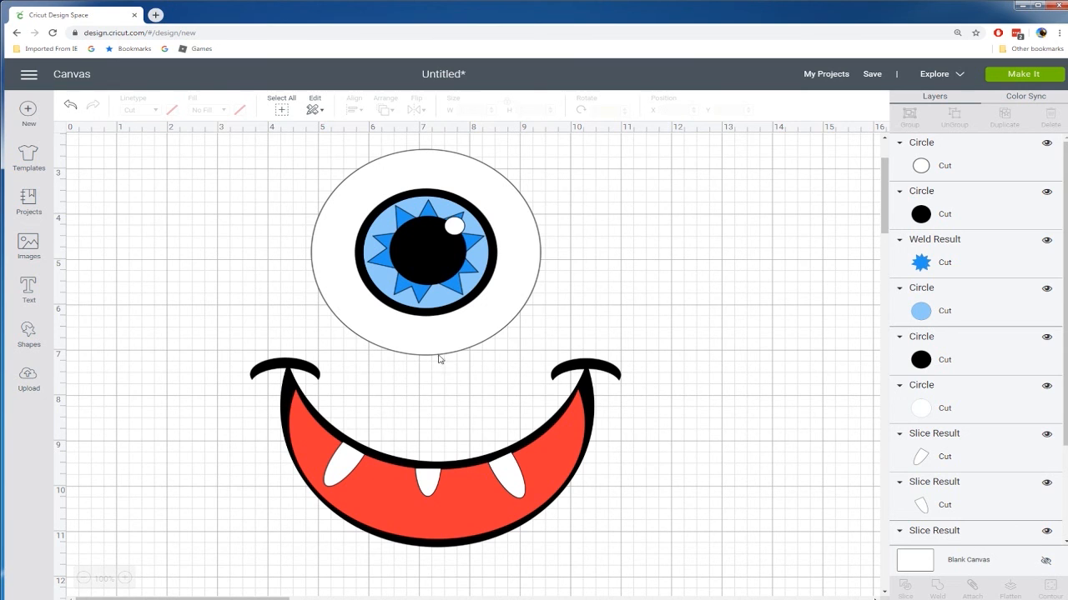
# Duplicate the large white eyeball circle twice beside the eye, with the second copy overlapping slightly below the first
pyautogui.click(395, 183)
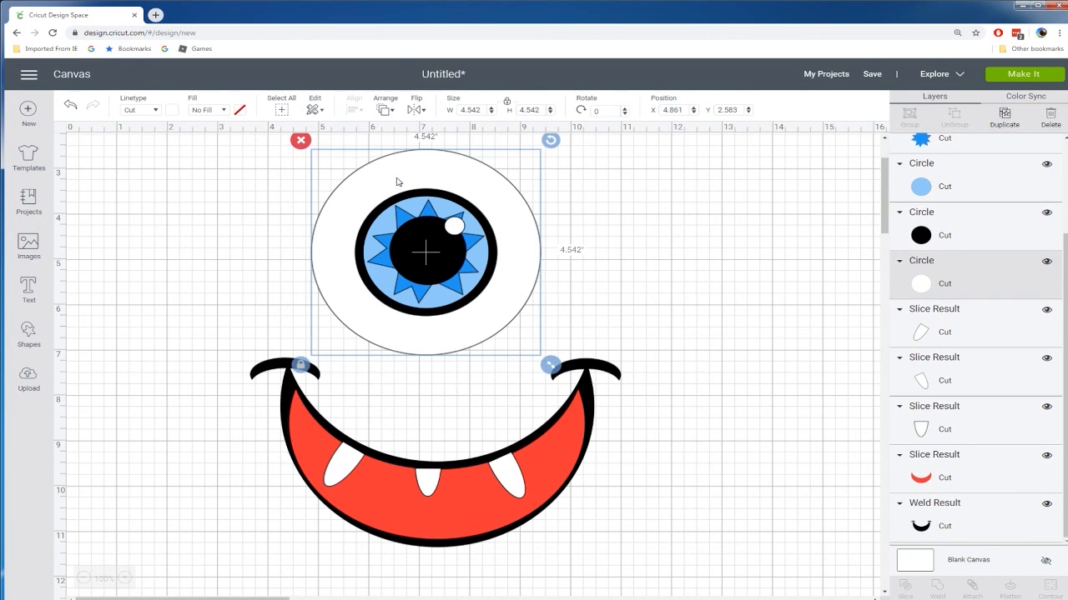
pyautogui.hotkey('ctrl', 'd')
pyautogui.moveTo(445, 193); pyautogui.dragTo(739, 178)
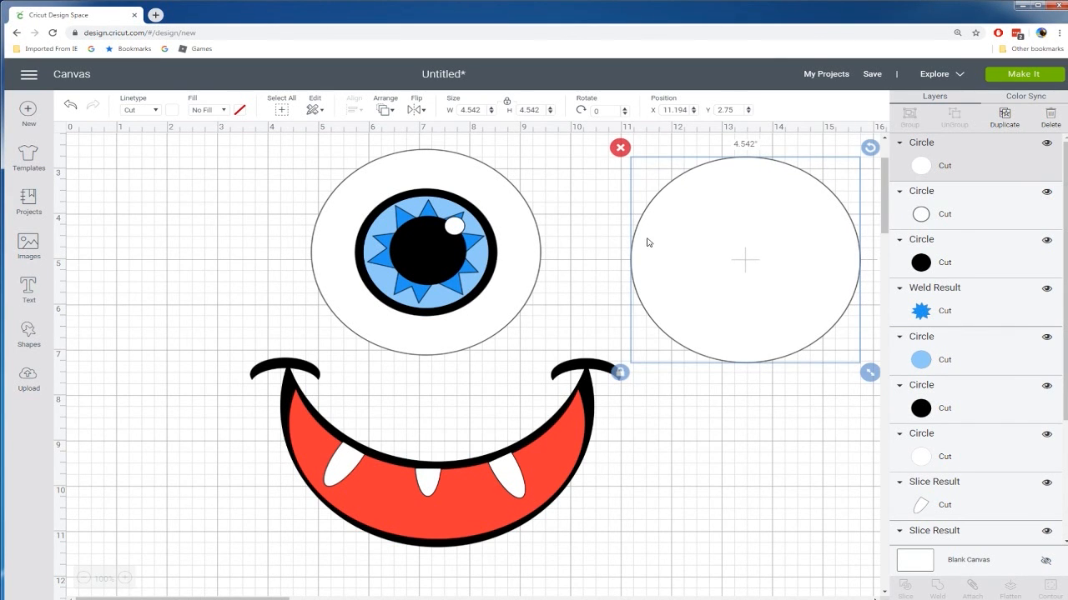
pyautogui.hotkey('ctrl', 'd')
pyautogui.moveTo(748, 276); pyautogui.dragTo(721, 285)
# Center the two overlapping white circles horizontally on each other and slice them
pyautogui.moveTo(583, 159); pyautogui.dragTo(806, 310)
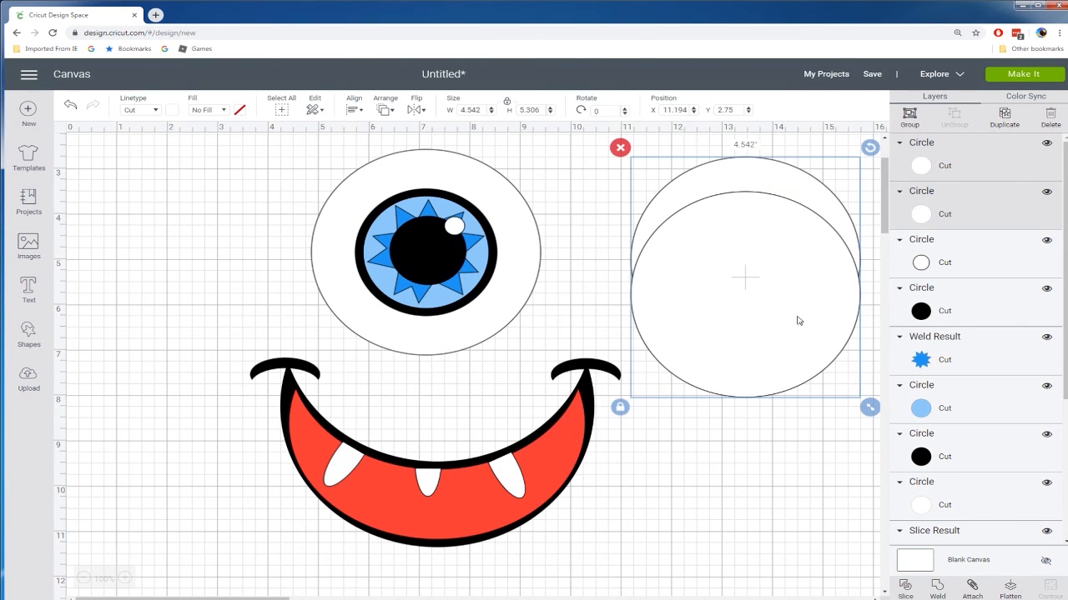
pyautogui.click(353, 109)
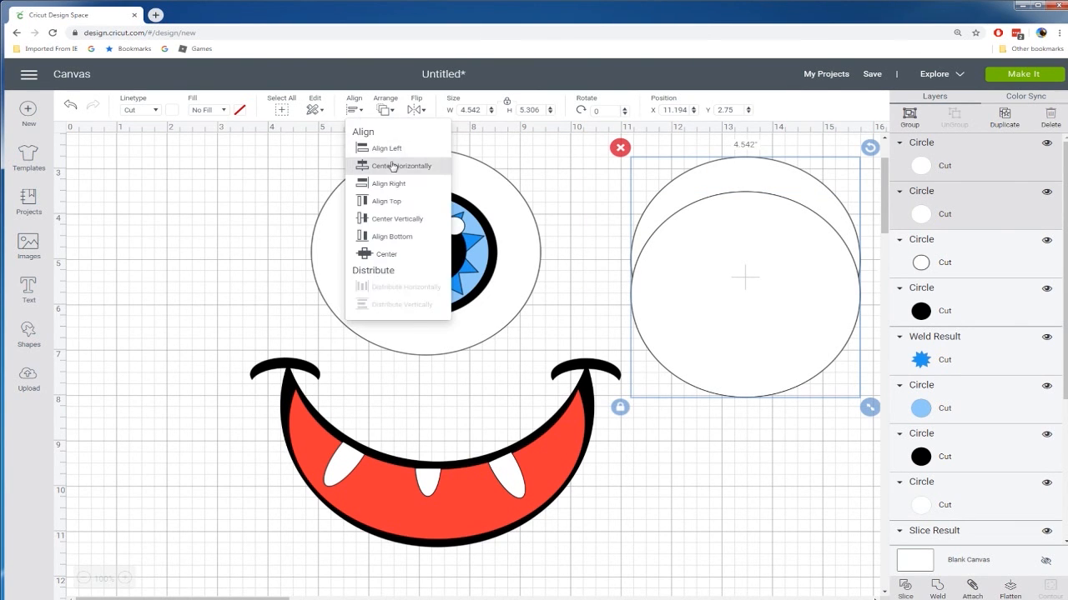
pyautogui.click(393, 170)
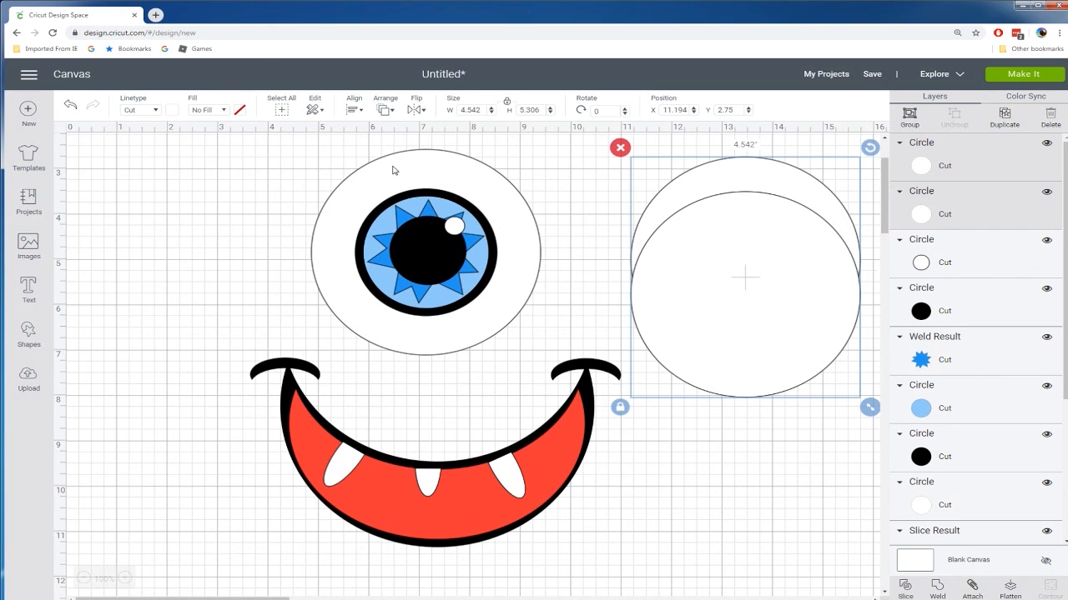
pyautogui.rightClick(751, 281)
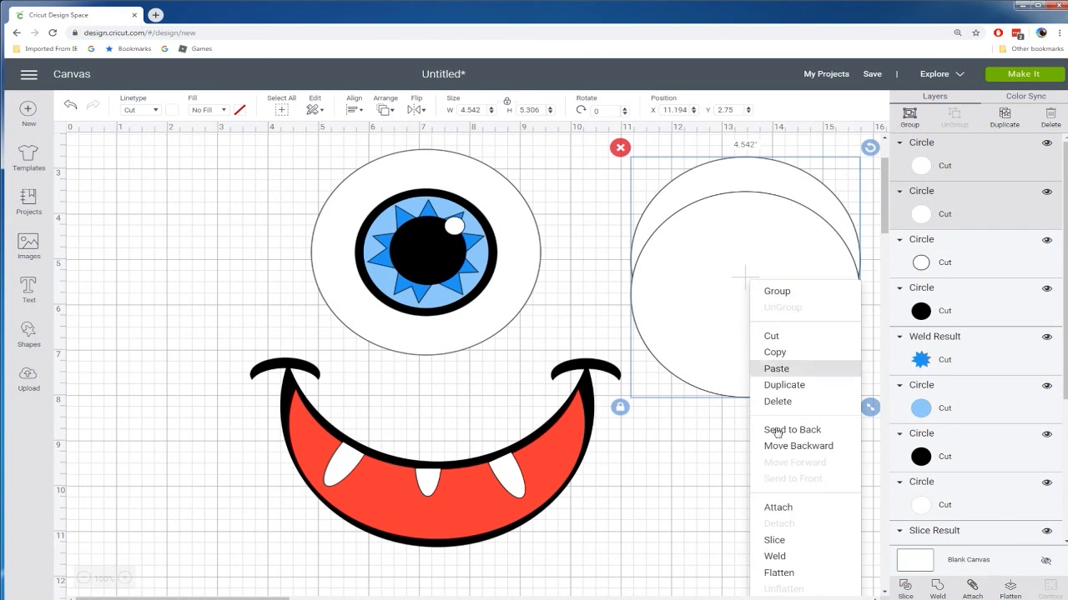
pyautogui.click(779, 554)
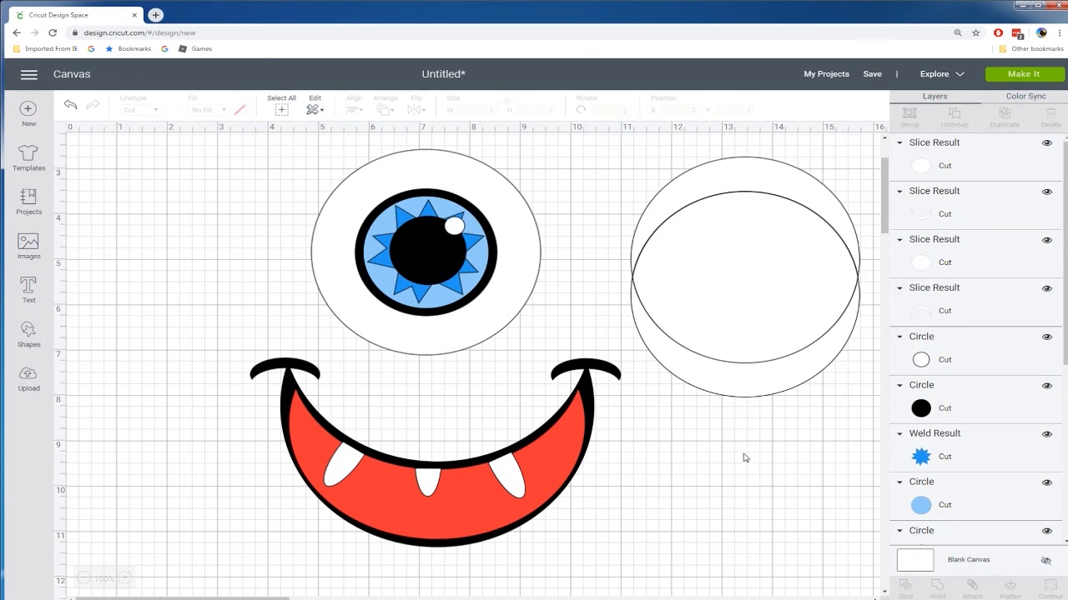
# Delete the slice pieces except the upper crescent, and fit that crescent over the eyeball's upper edge as an eyelid
pyautogui.click(737, 322)
pyautogui.press('Delete')
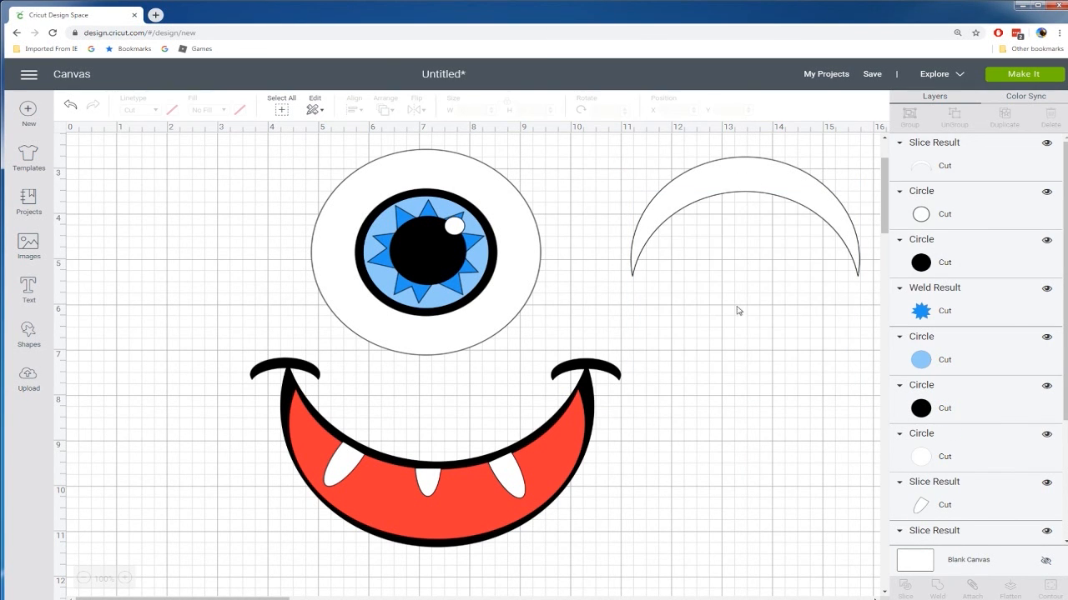
pyautogui.moveTo(749, 183); pyautogui.dragTo(427, 175)
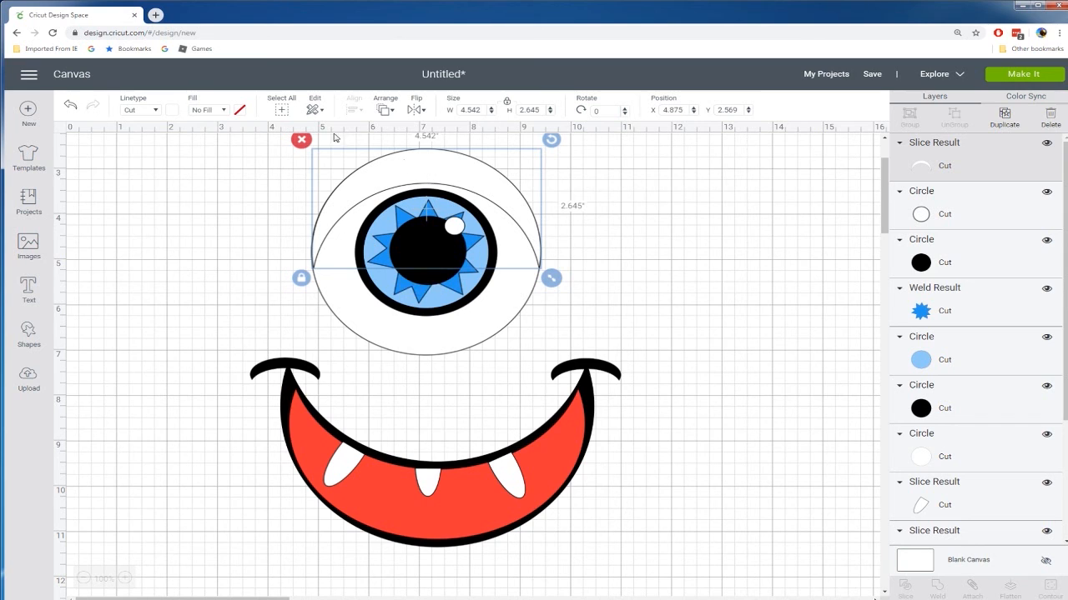
# Recolor the crescent eyelid medium green
pyautogui.click(173, 110)
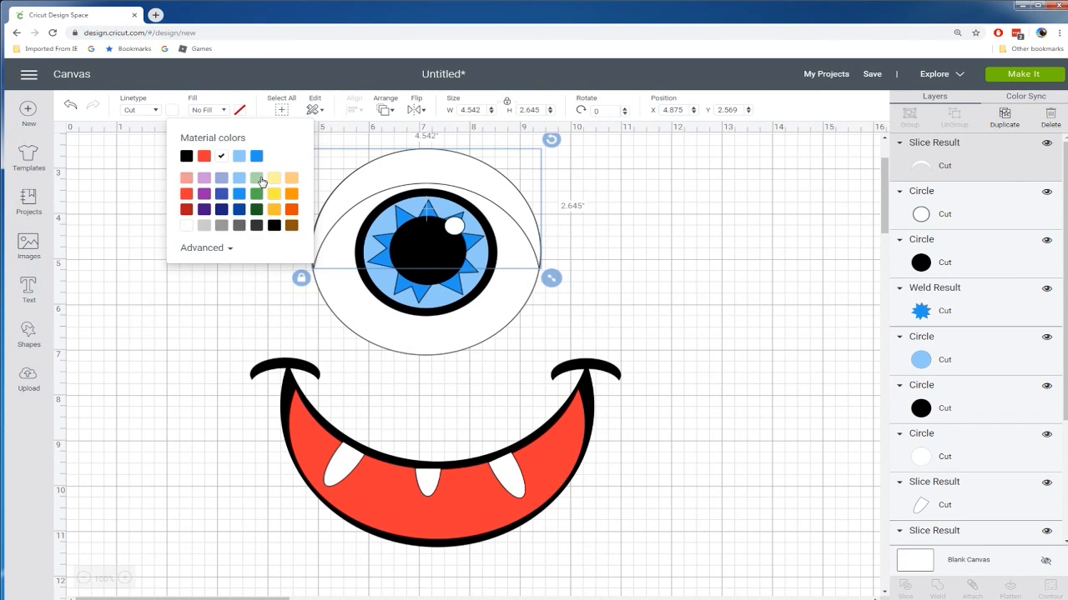
pyautogui.click(256, 195)
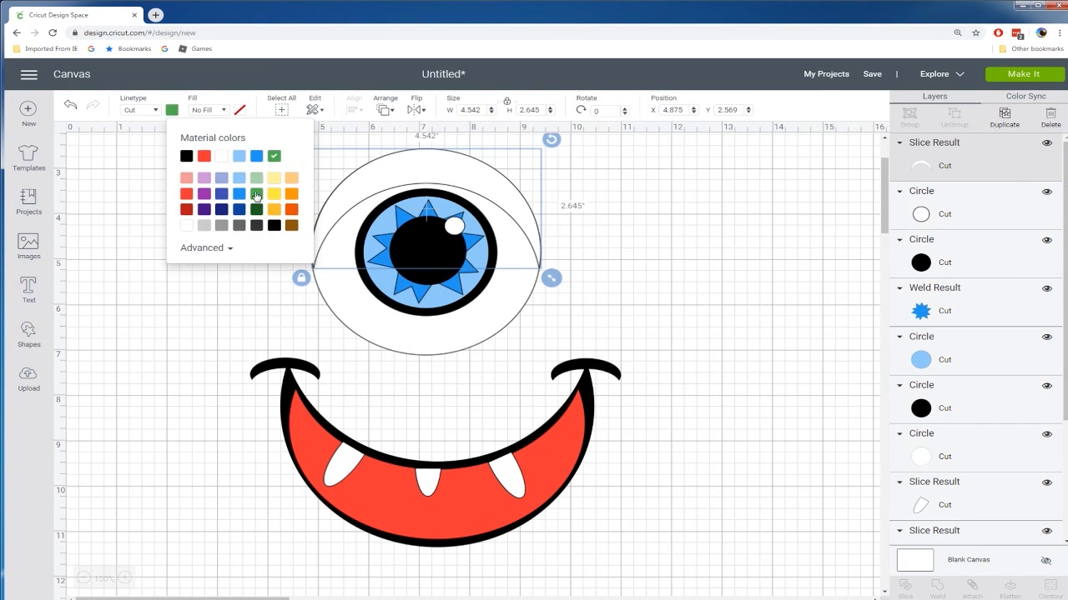
pyautogui.click(698, 286)
pyautogui.click(424, 172)
pyautogui.click(676, 333)
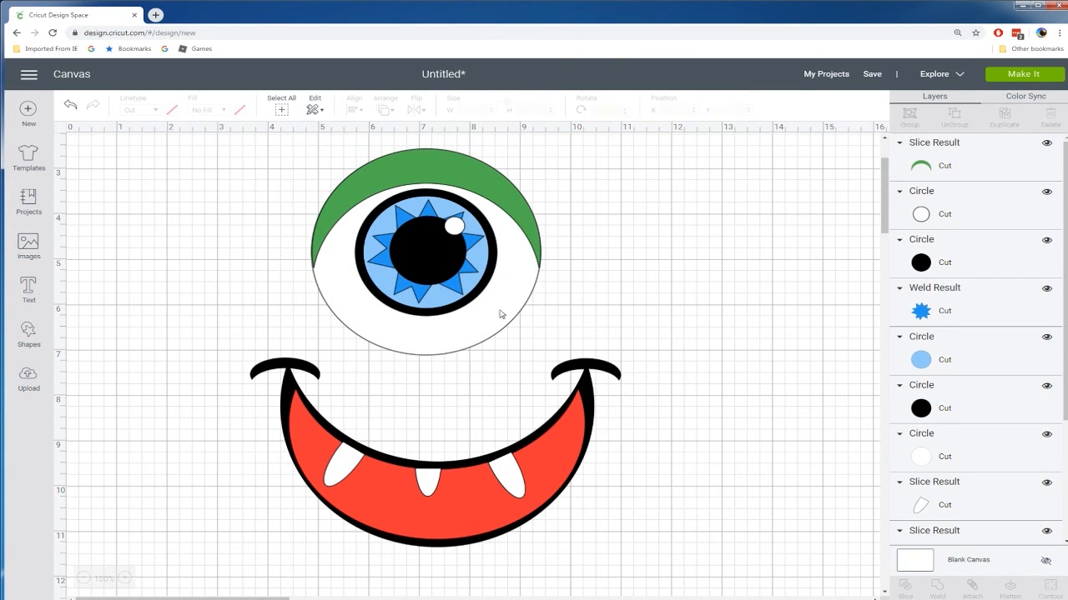
# Shrink the complete eye to about 2.64 in wide, duplicate it, and place the two eyes side by side above the mouth
pyautogui.moveTo(276, 165); pyautogui.dragTo(619, 331)
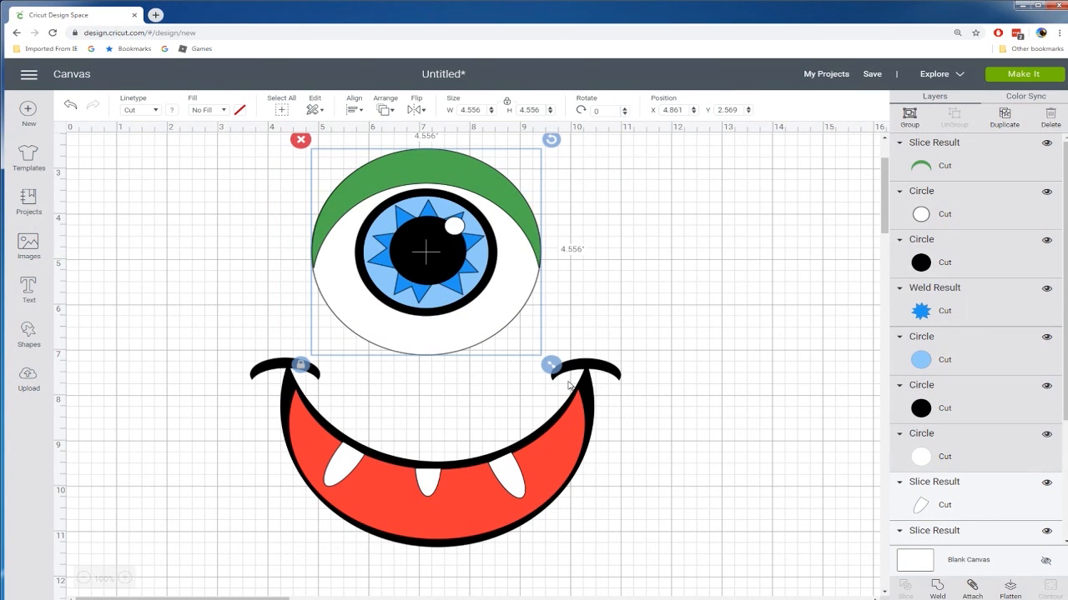
pyautogui.moveTo(550, 365); pyautogui.dragTo(453, 334)
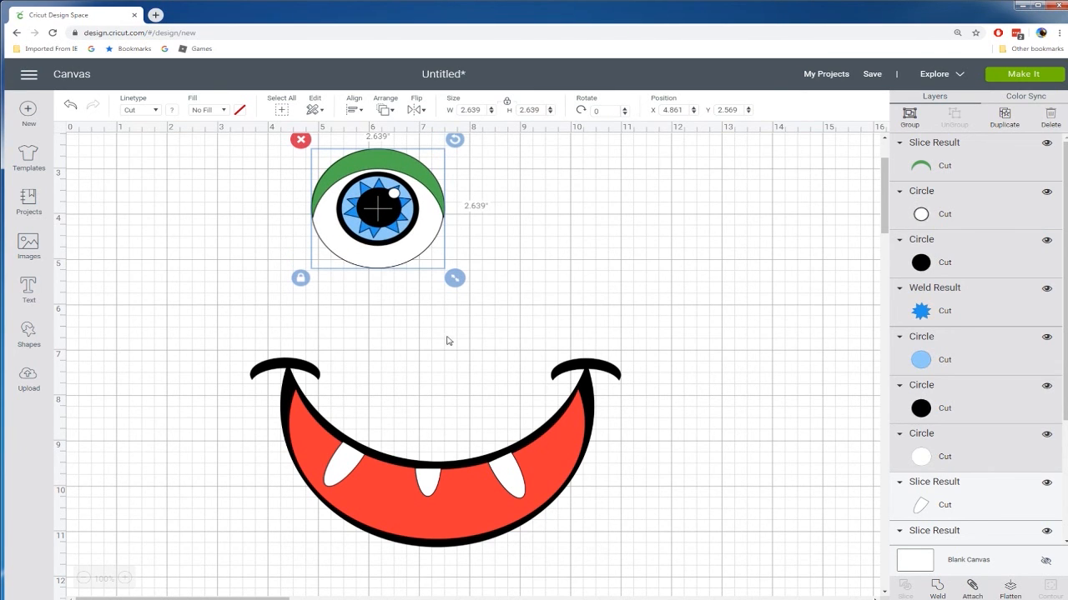
pyautogui.hotkey('ctrl', 'd')
pyautogui.moveTo(436, 264); pyautogui.dragTo(581, 230)
pyautogui.moveTo(259, 149); pyautogui.dragTo(714, 289)
pyautogui.moveTo(574, 224); pyautogui.dragTo(425, 224)
pyautogui.click(621, 223)
# Copy the second eye to make a third, and space the three eyes in a row above the mouth
pyautogui.moveTo(340, 150); pyautogui.dragTo(529, 301)
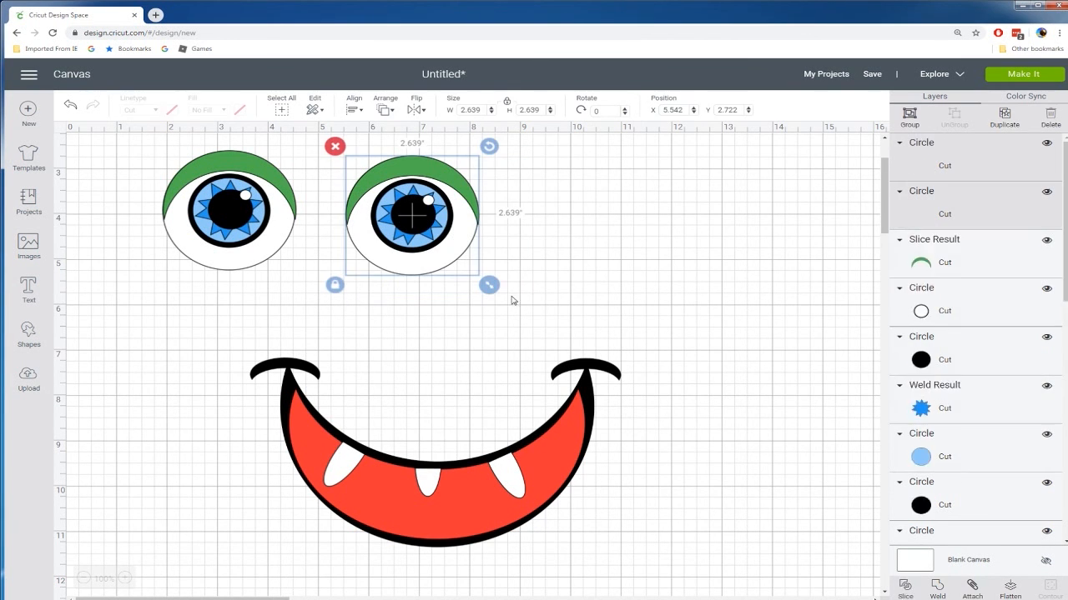
pyautogui.hotkey('ctrl', 'c')
pyautogui.hotkey('ctrl', 'v')
pyautogui.moveTo(462, 259); pyautogui.dragTo(651, 236)
pyautogui.moveTo(325, 152); pyautogui.dragTo(518, 307)
pyautogui.moveTo(436, 232); pyautogui.dragTo(460, 233)
# Enlarge the row of three eyes together to about 12.92 in wide and center it above the mouth
pyautogui.moveTo(120, 136); pyautogui.dragTo(765, 299)
pyautogui.moveTo(702, 286); pyautogui.dragTo(824, 314)
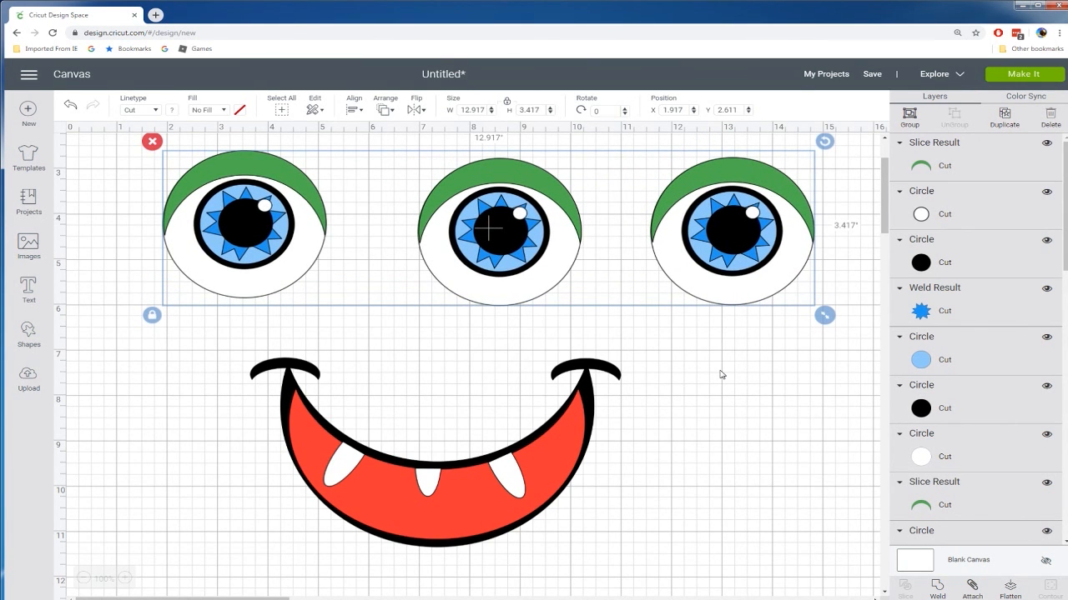
pyautogui.moveTo(514, 226); pyautogui.dragTo(471, 233)
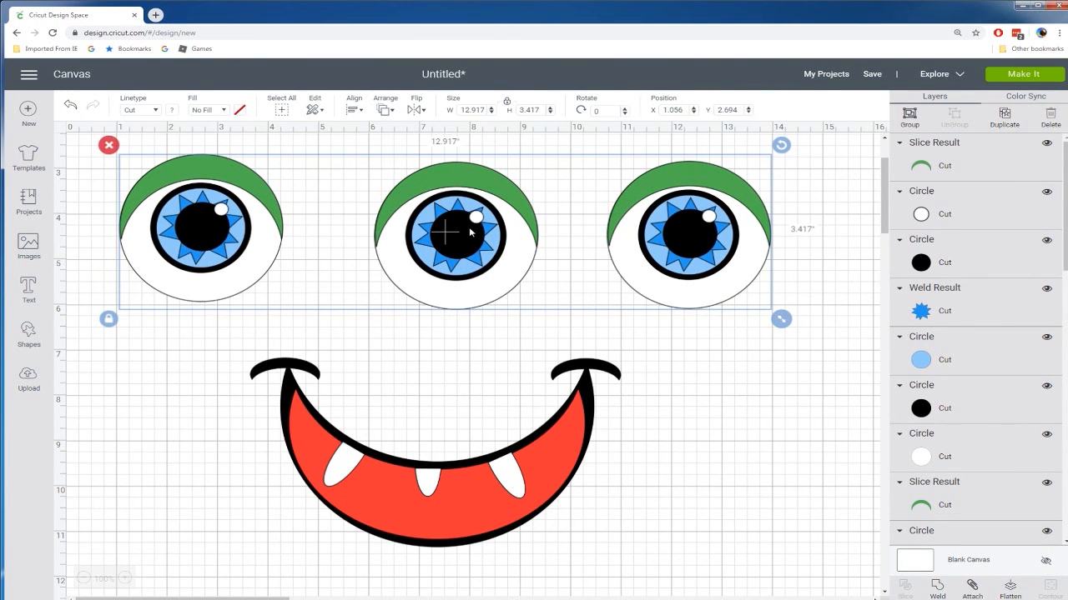
pyautogui.click(737, 378)
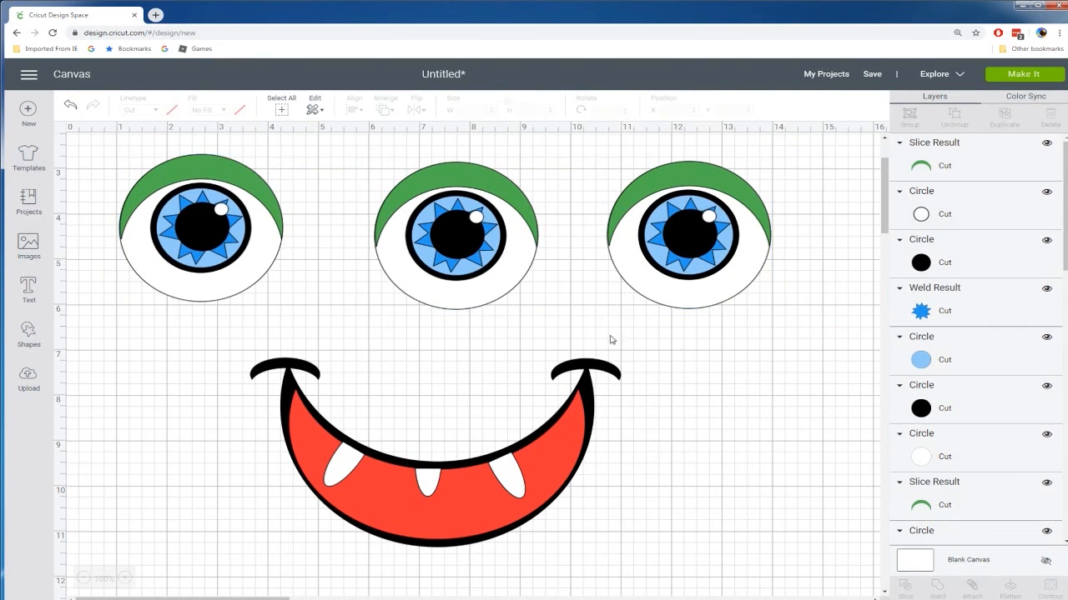